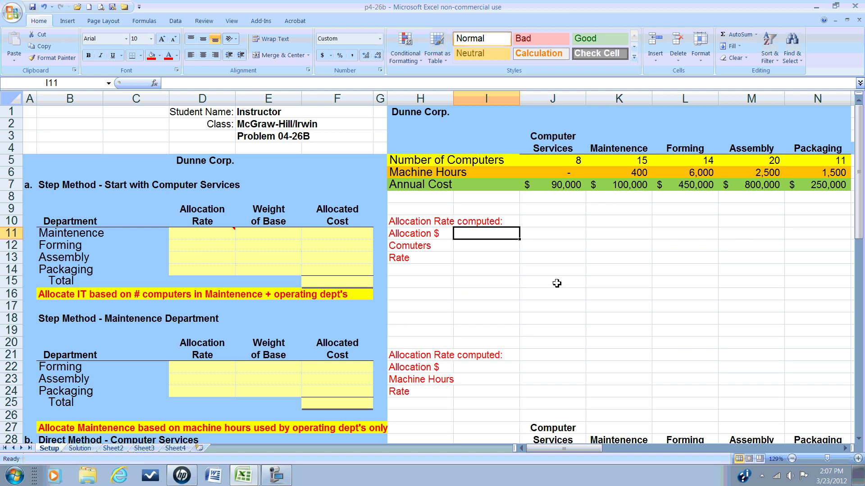
# Step: Link I11 to the Computer Services annual cost in J7, giving $90,000
pyautogui.click(276, 476)
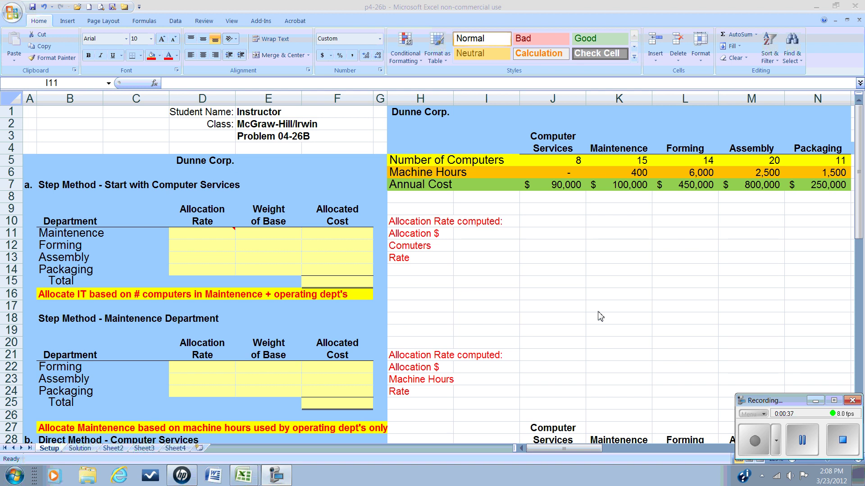
pyautogui.click(546, 198)
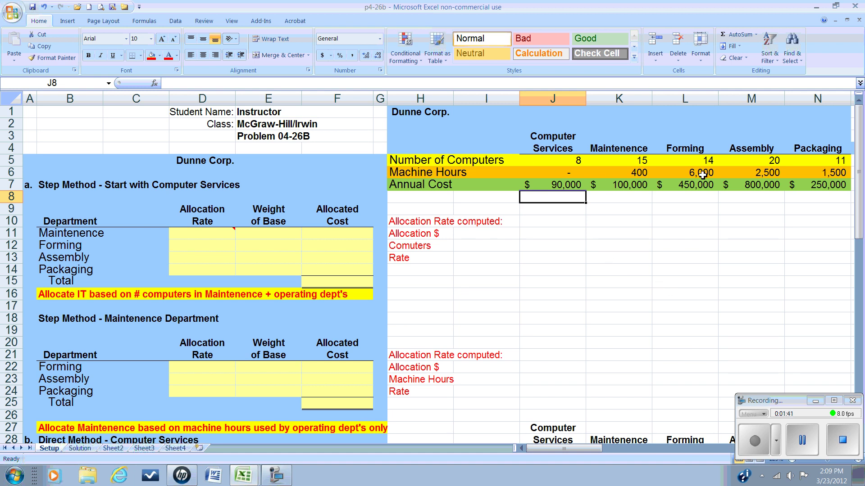
pyautogui.click(479, 236)
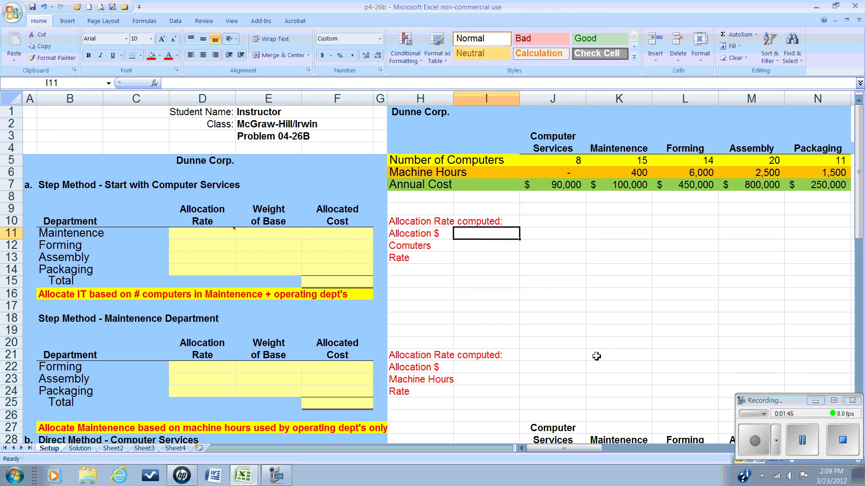
pyautogui.write('=')
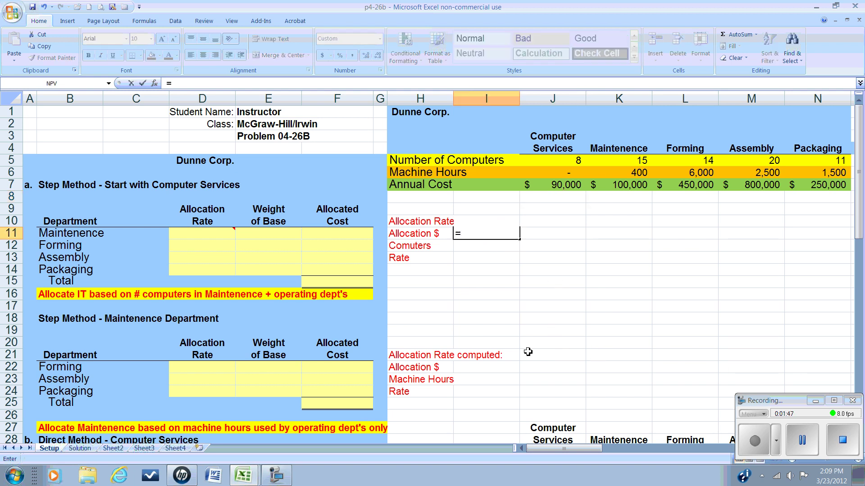
pyautogui.click(576, 189)
pyautogui.press('Return')
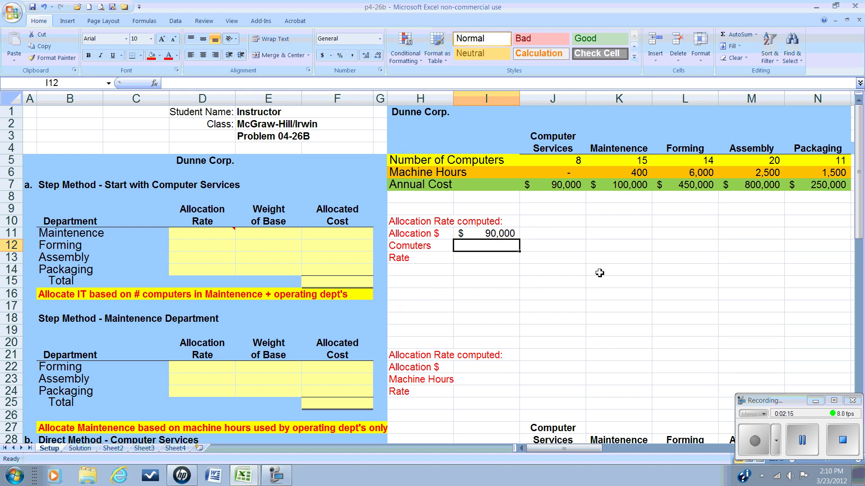
# Step: AutoSum the computer counts K5:N5 into I12, giving 60 computers
pyautogui.click(738, 38)
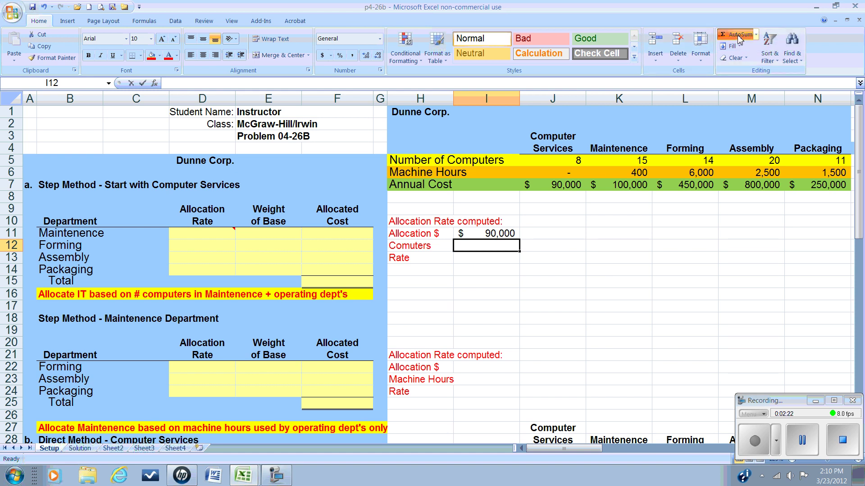
pyautogui.click(622, 162)
pyautogui.moveTo(622, 162); pyautogui.dragTo(794, 163)
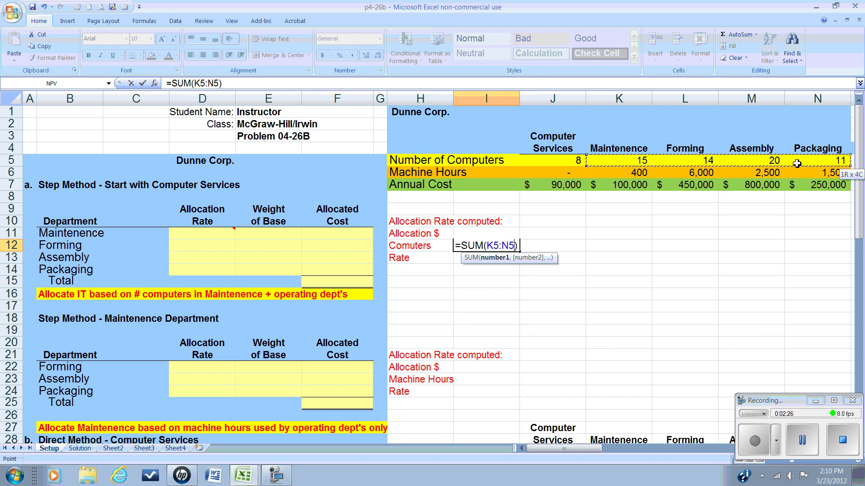
pyautogui.click(739, 36)
# Step: Enter the rate =I11/I12 in I13 and format it as Accounting, showing $1,500.00
pyautogui.click(498, 260)
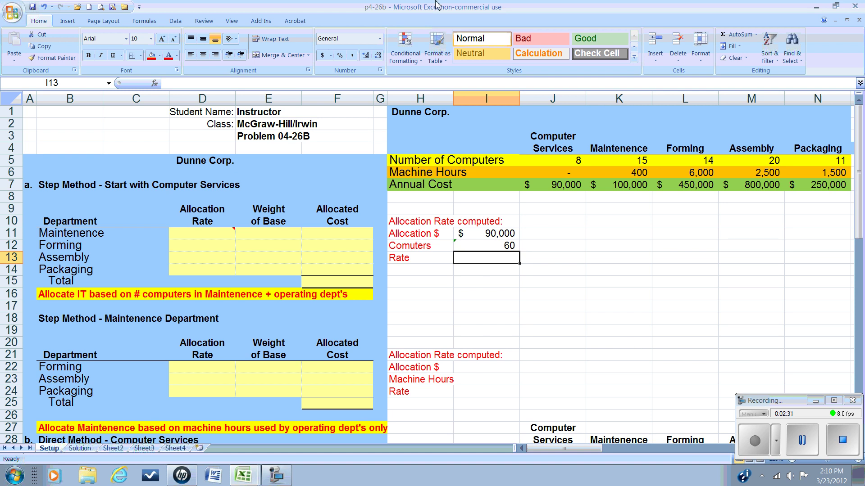
pyautogui.write('=')
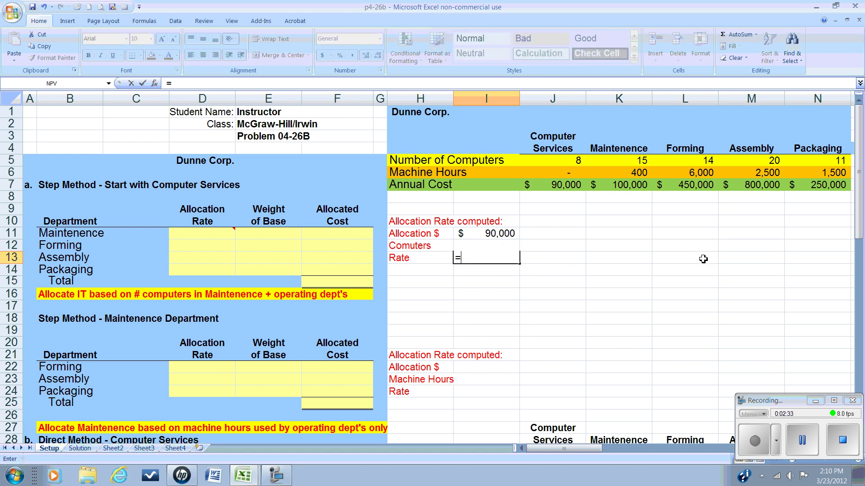
pyautogui.press('Up')
pyautogui.press('Up')
pyautogui.write('/')
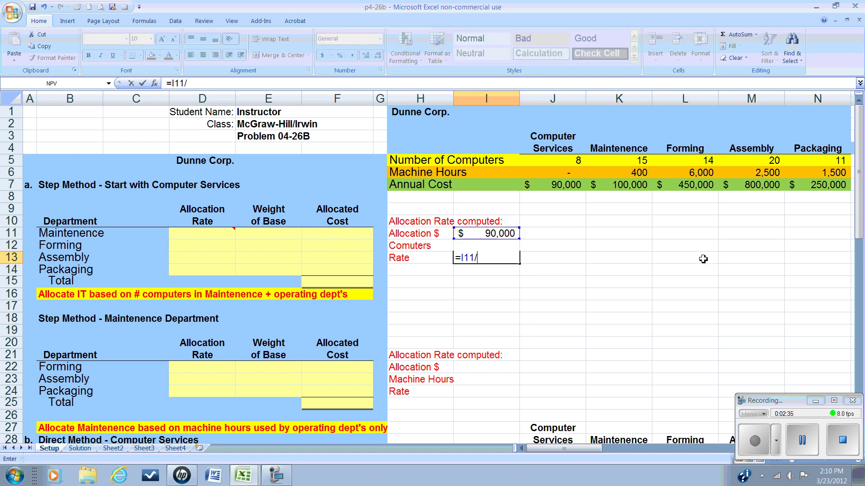
pyautogui.press('Up')
pyautogui.press('Return')
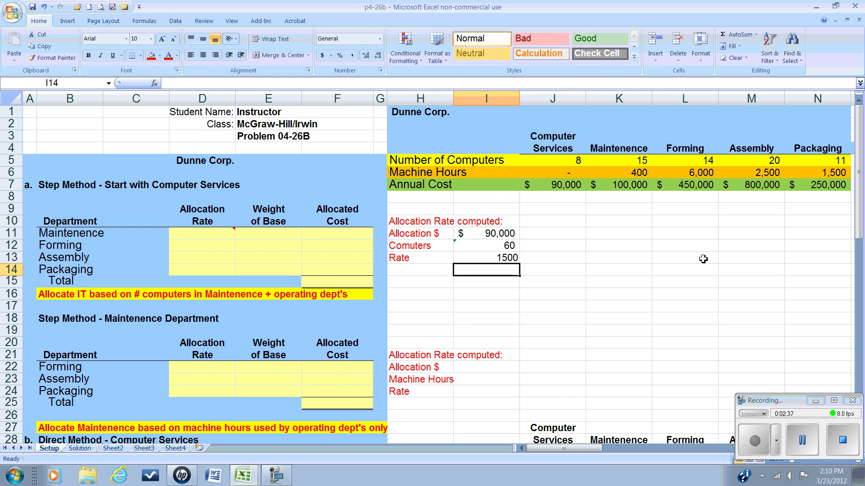
pyautogui.click(508, 257)
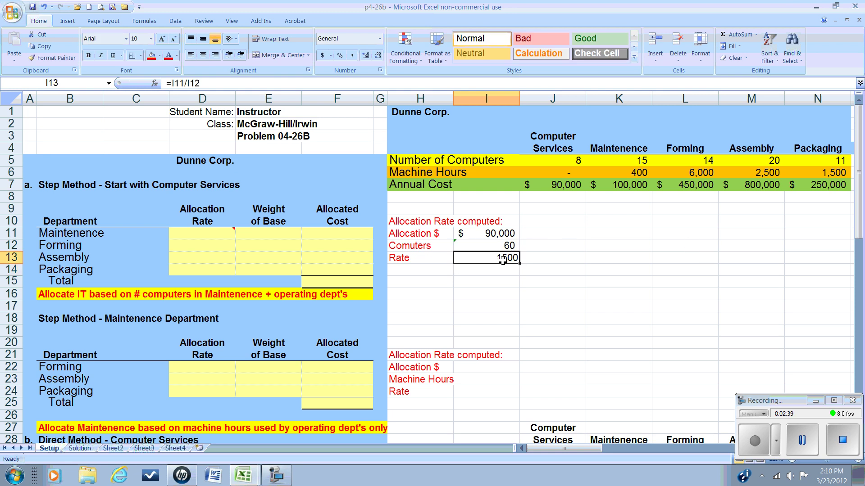
pyautogui.click(323, 55)
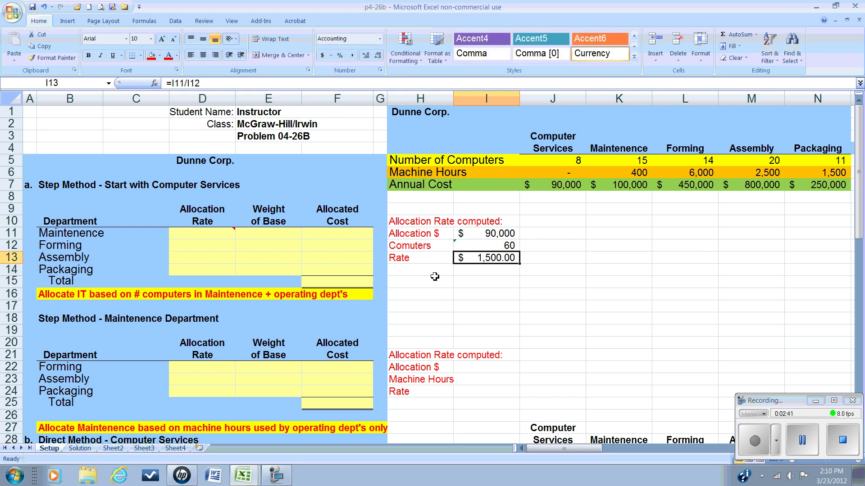
# Step: Link D11 and D12 (Maintenence, Forming) to the $1,500 rate in I13
pyautogui.click(203, 235)
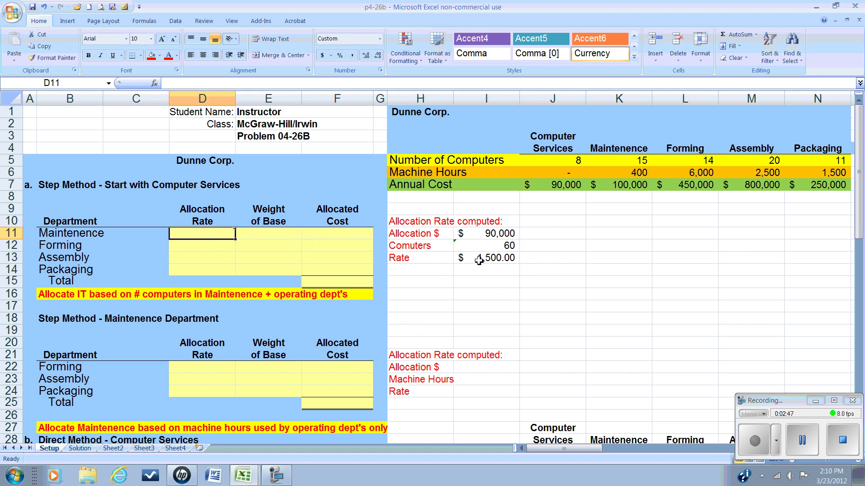
pyautogui.write('=')
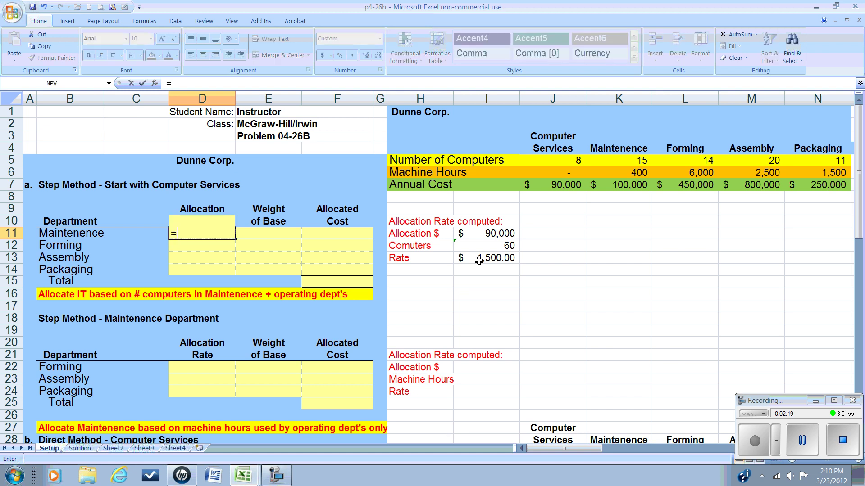
pyautogui.click(479, 260)
pyautogui.press('Return')
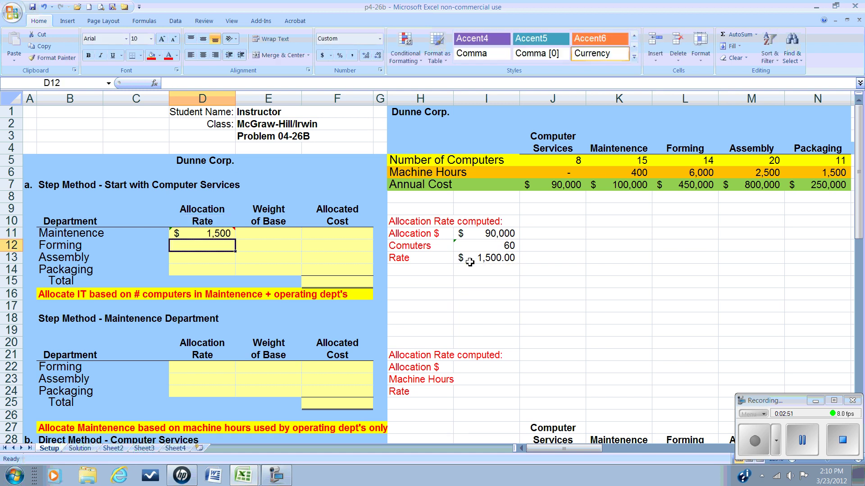
pyautogui.write('=')
pyautogui.click(470, 262)
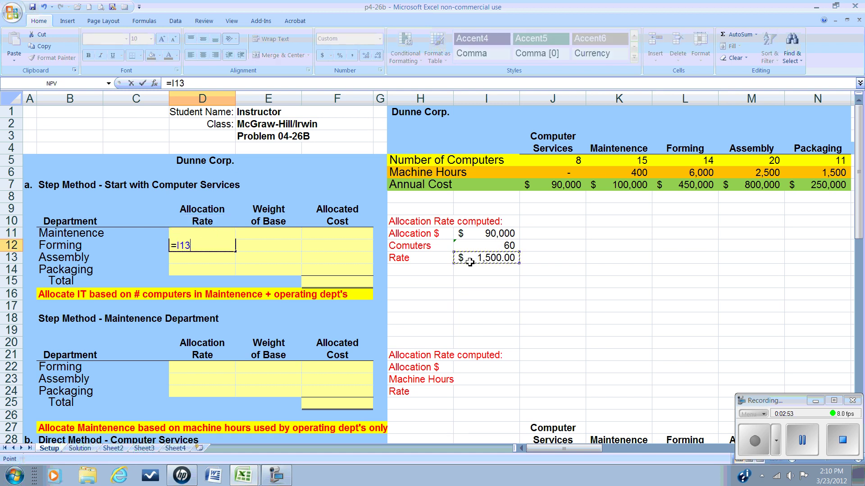
pyautogui.press('Return')
# Step: Link D13 and D14 (Assembly, Packaging) to the same I13 rate
pyautogui.write('=')
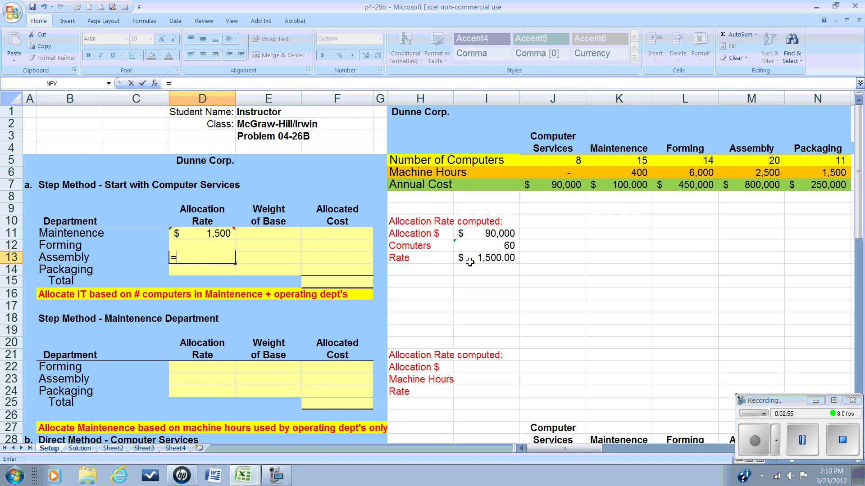
pyautogui.click(470, 263)
pyautogui.press('Return')
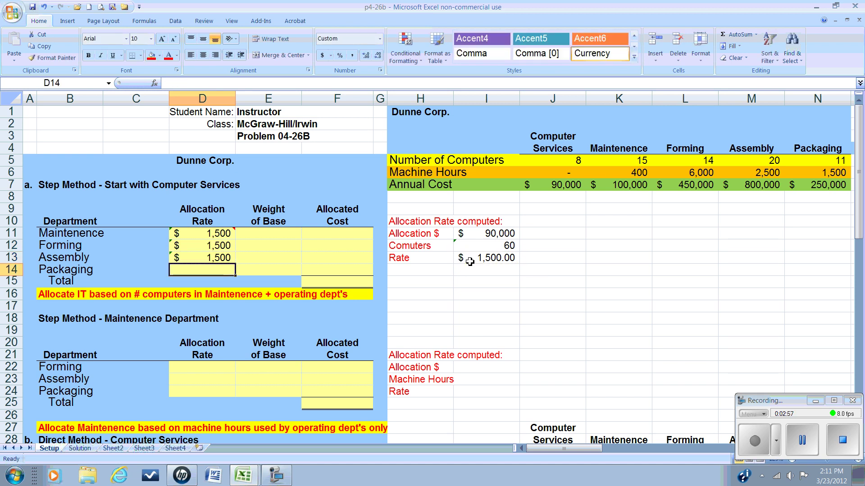
pyautogui.write('=')
pyautogui.click(470, 262)
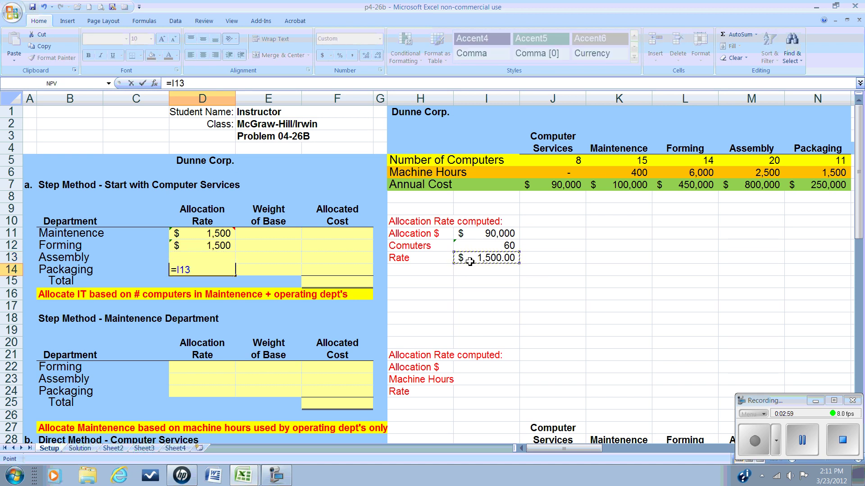
pyautogui.press('Return')
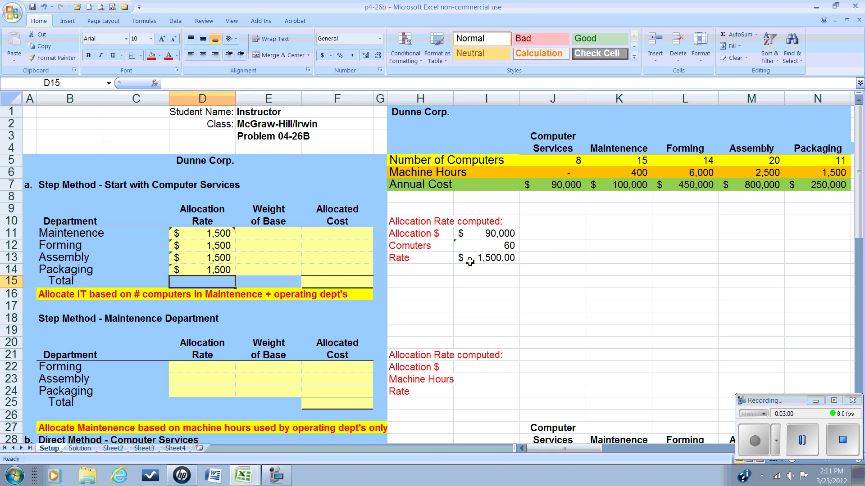
pyautogui.click(276, 236)
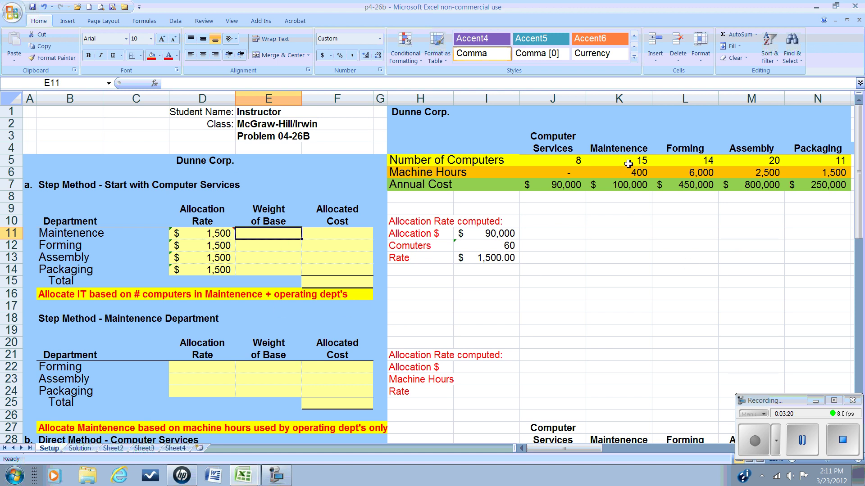
# Step: Copy the counts K5:N5 and paste them transposed into E11:E14 (15, 14, 20, 11)
pyautogui.moveTo(628, 164); pyautogui.dragTo(810, 161)
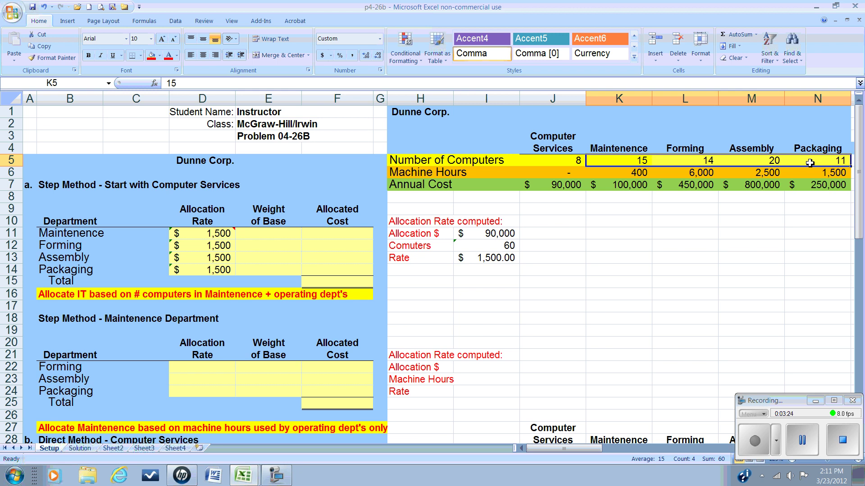
pyautogui.rightClick(809, 163)
pyautogui.click(705, 180)
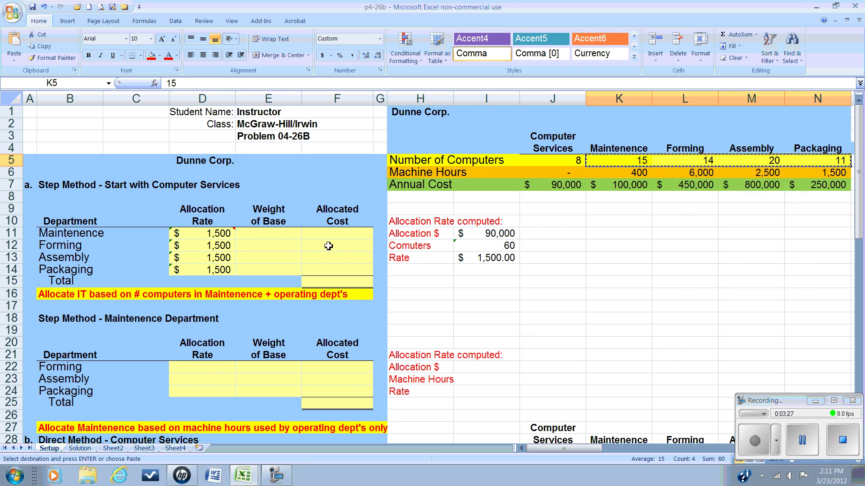
pyautogui.click(279, 234)
pyautogui.rightClick(278, 234)
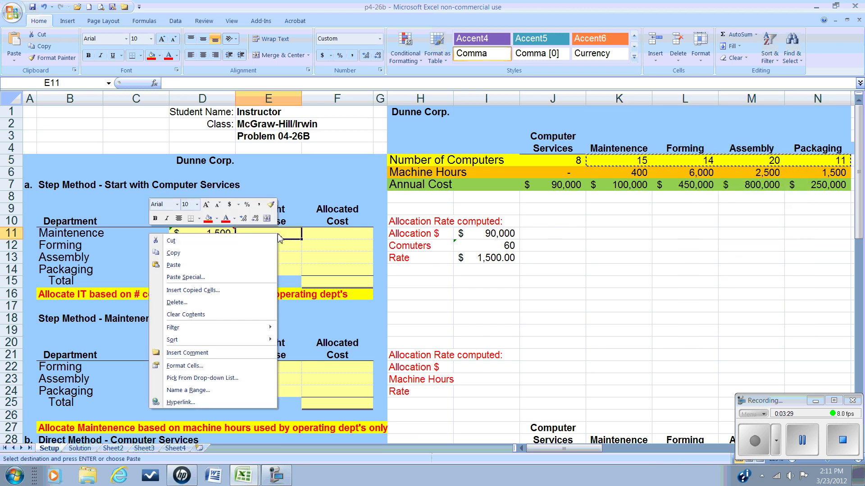
pyautogui.click(200, 279)
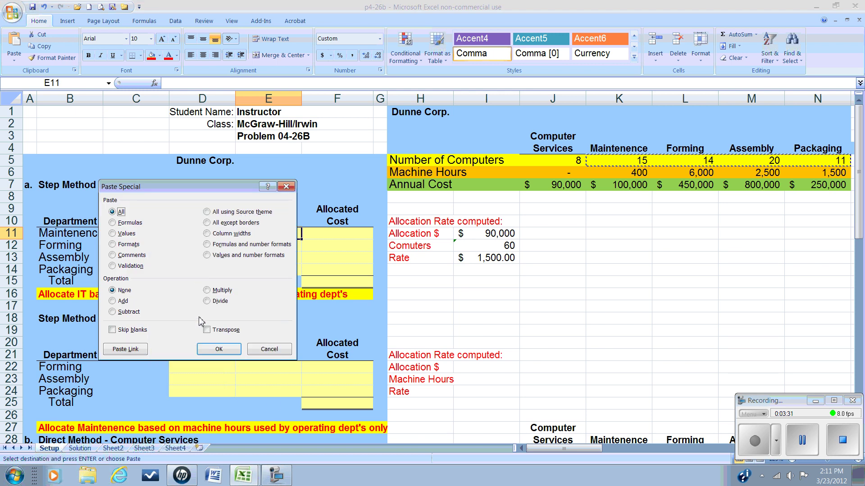
pyautogui.click(207, 330)
pyautogui.click(218, 350)
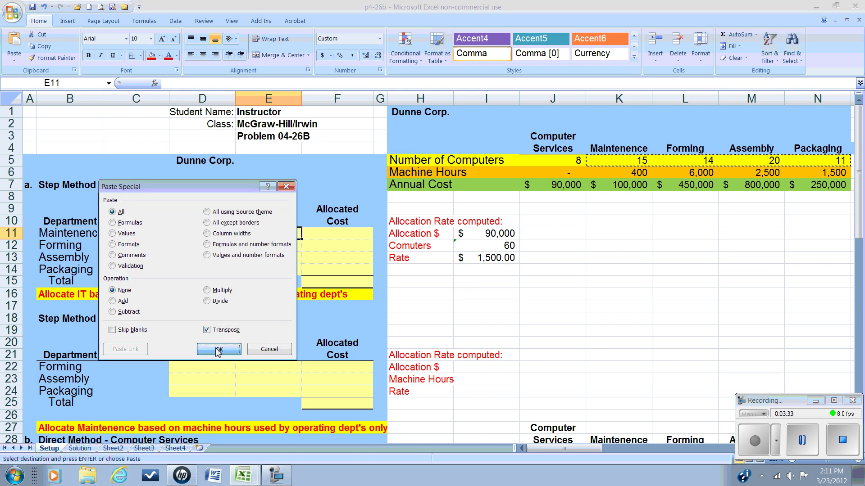
pyautogui.click(325, 234)
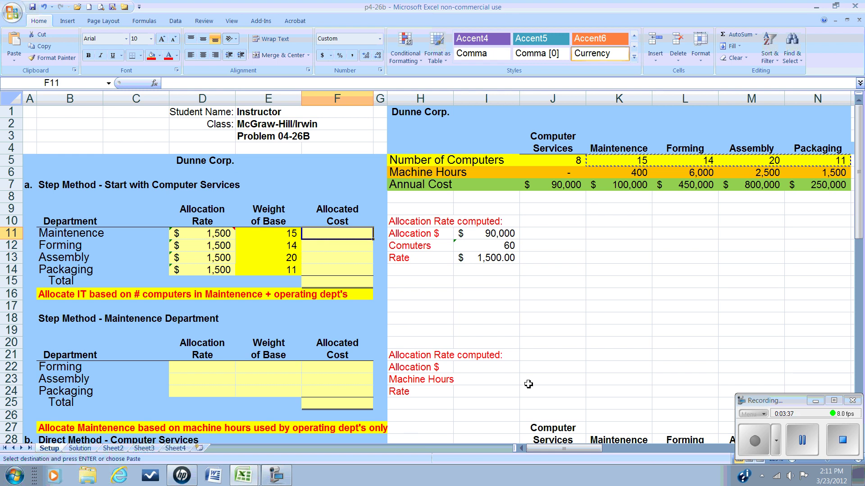
# Step: Enter =+D11*E11 in F11 for Maintenence's $22,500 allocated cost
pyautogui.write('+')
pyautogui.press('Left')
pyautogui.press('Left')
pyautogui.write('*')
pyautogui.press('Left')
pyautogui.press('Return')
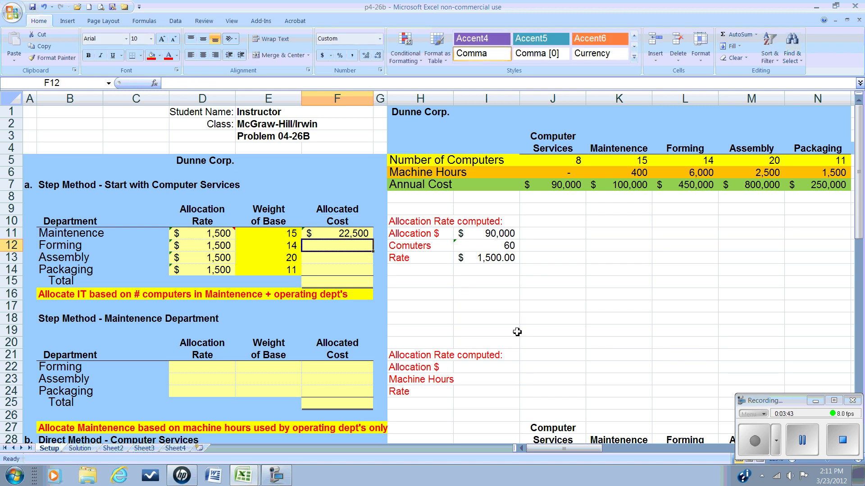
# Step: Copy the F11 formula to F12:F14 and AutoSum F11:F14 in F15 to $90,000
pyautogui.click(360, 232)
pyautogui.rightClick(361, 233)
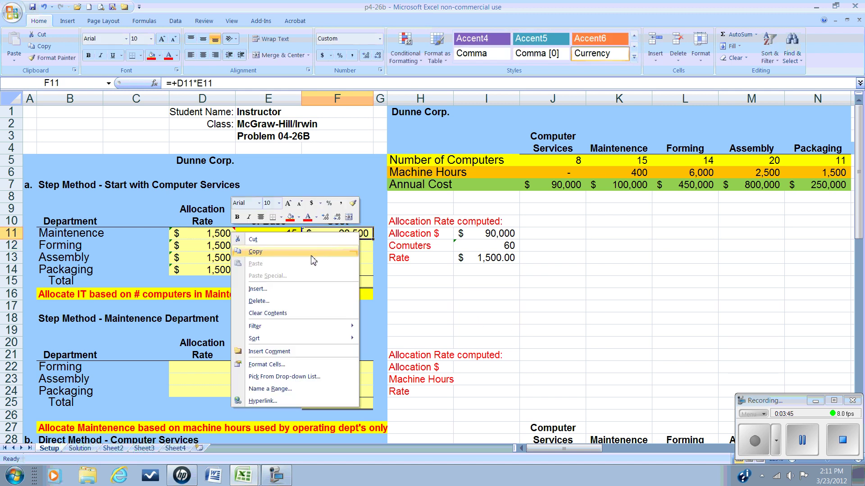
pyautogui.click(253, 251)
pyautogui.click(340, 245)
pyautogui.moveTo(341, 245); pyautogui.dragTo(336, 270)
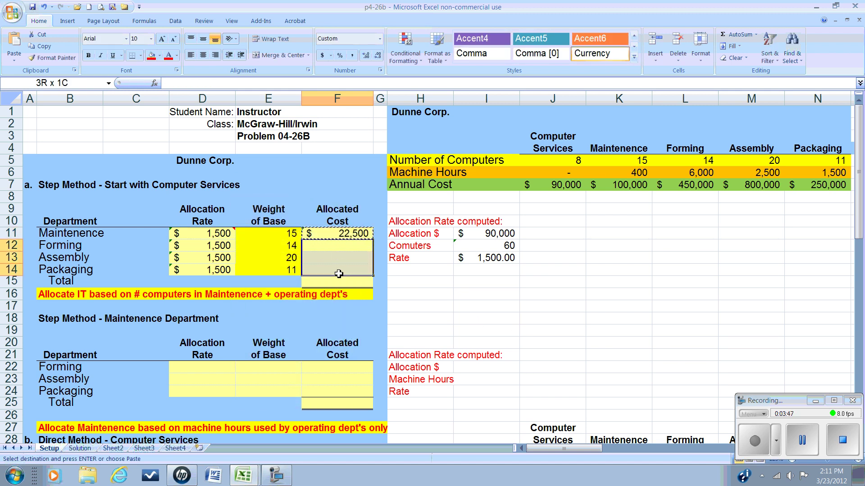
pyautogui.rightClick(336, 272)
pyautogui.click(232, 304)
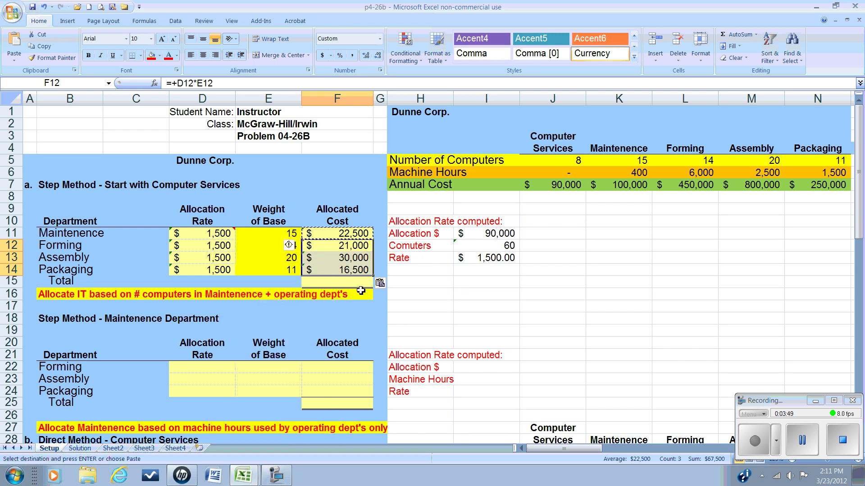
pyautogui.click(337, 281)
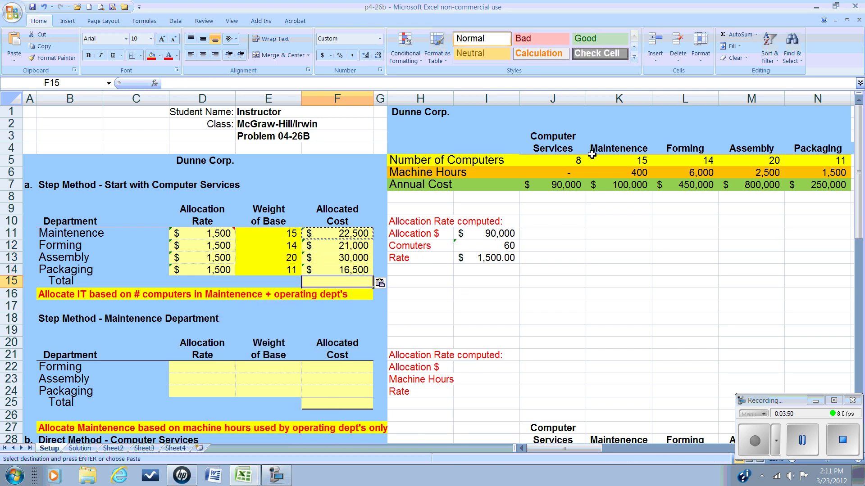
pyautogui.click(738, 34)
pyautogui.click(738, 34)
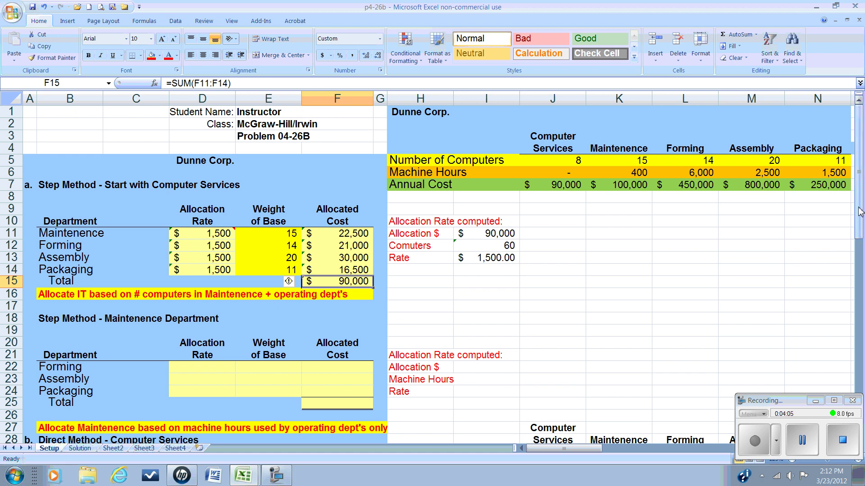
# Step: Enter =K7+F11 in I22 for a $122,500 maintenance allocation amount
pyautogui.click(491, 371)
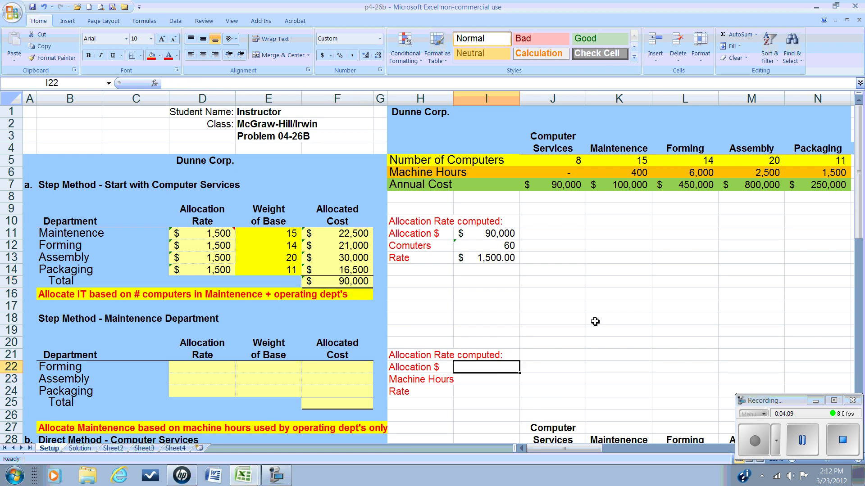
pyautogui.write('=')
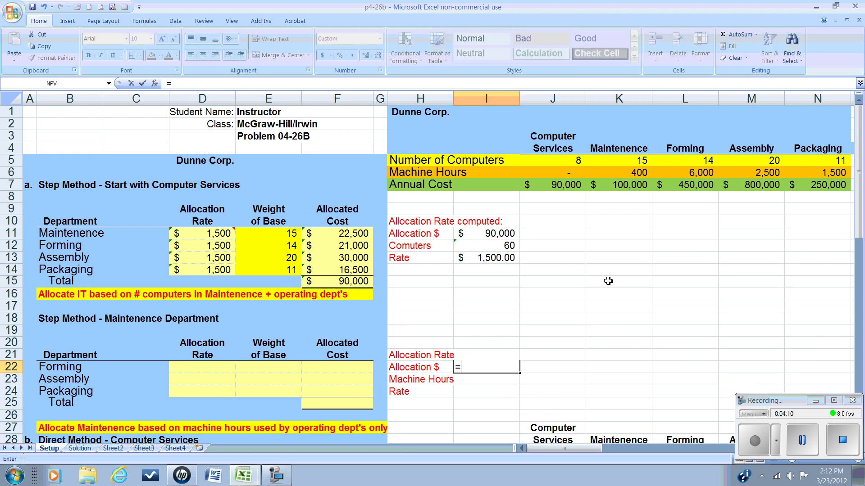
pyautogui.click(611, 189)
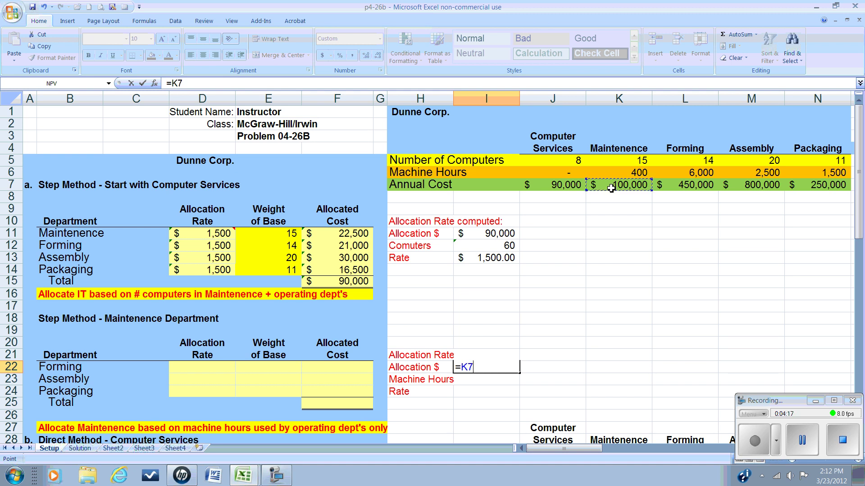
pyautogui.write('+')
pyautogui.click(362, 237)
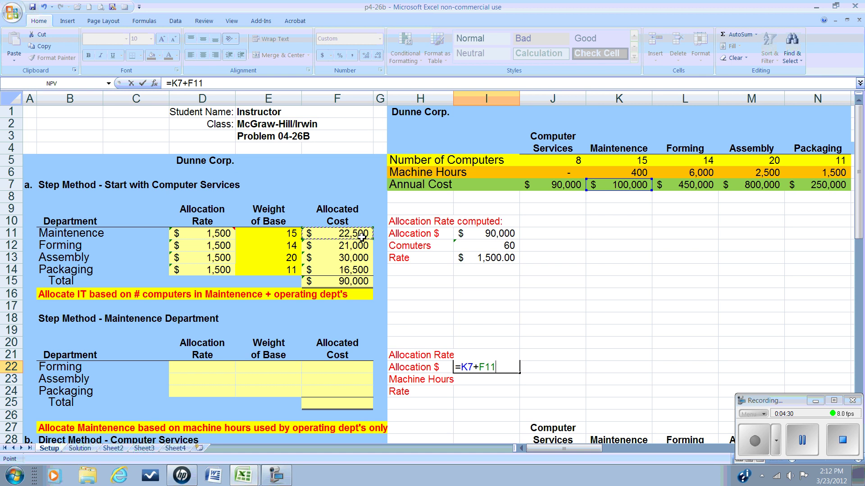
pyautogui.press('Return')
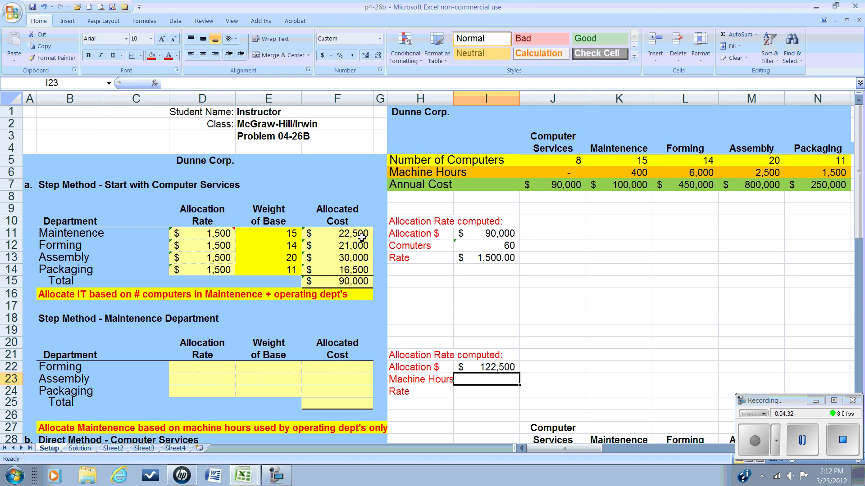
pyautogui.click(362, 238)
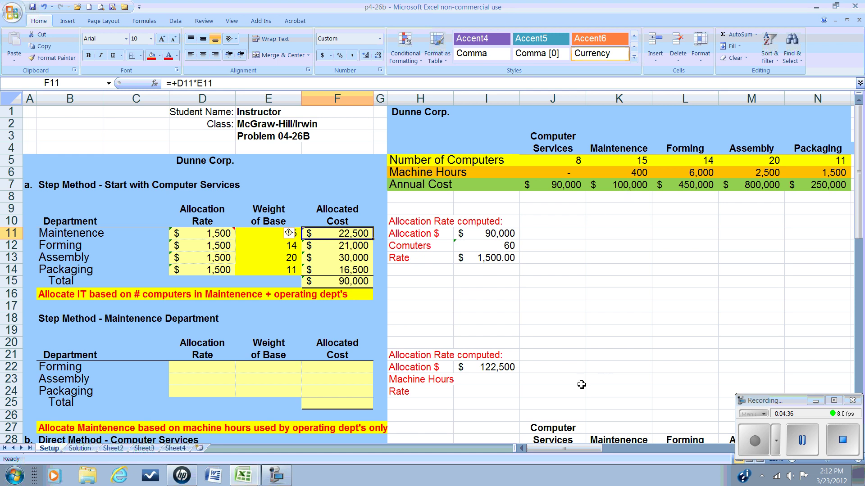
# Step: AutoSum the operating departments' machine hours L6:N6 into I23, giving 10,000
pyautogui.click(493, 382)
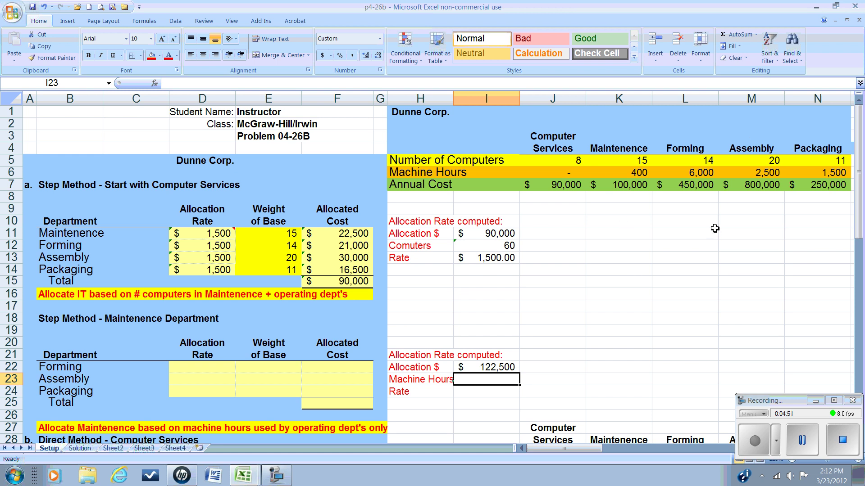
pyautogui.click(738, 38)
pyautogui.moveTo(706, 173); pyautogui.dragTo(831, 173)
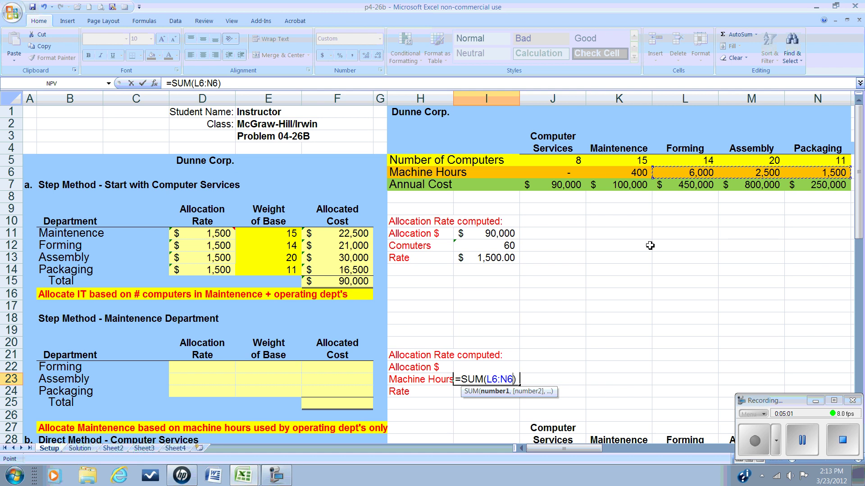
pyautogui.press('Return')
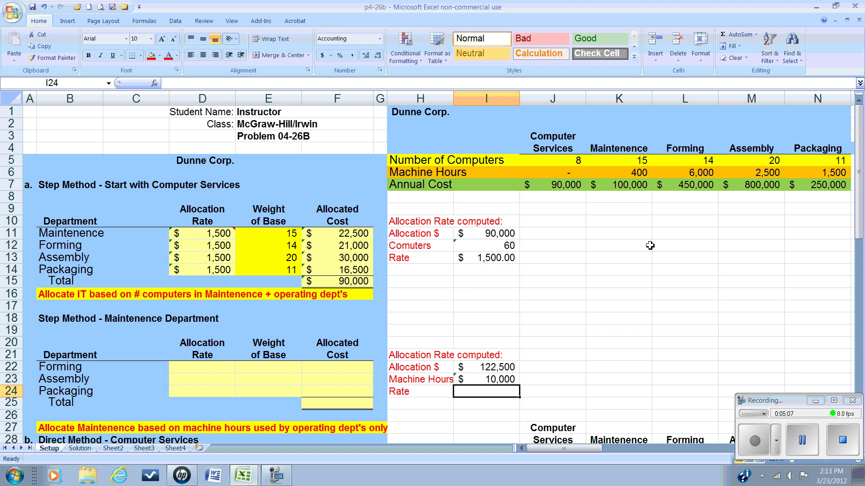
# Step: Enter =I22/I23 in I24 for a $12.25 per-hour rate
pyautogui.write('=')
pyautogui.press('Up')
pyautogui.press('Up')
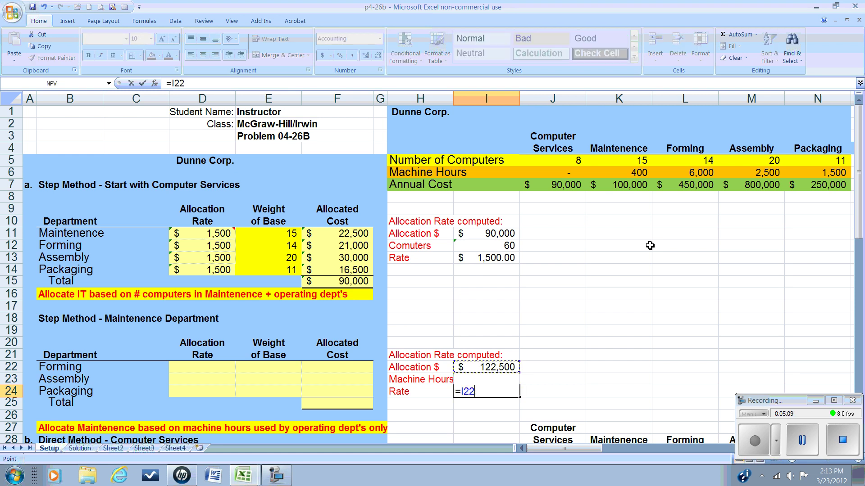
pyautogui.write('/')
pyautogui.press('Up')
pyautogui.press('Return')
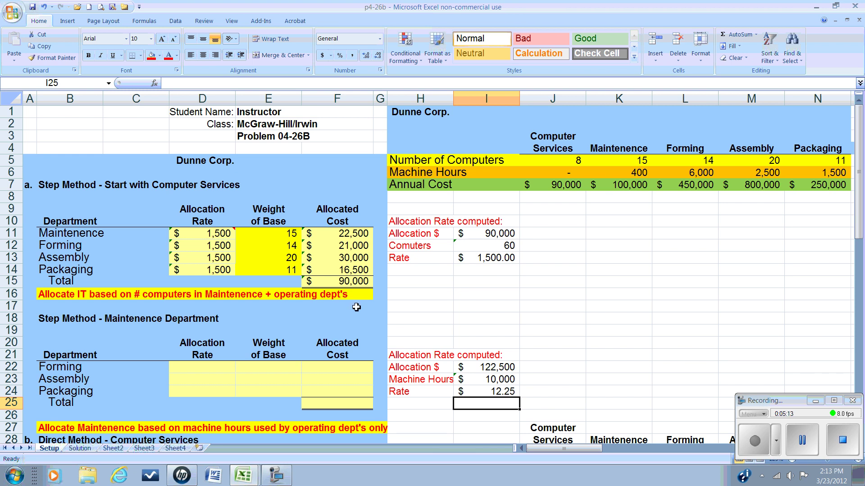
# Step: Link D22, D23 and D24 to the $12.25 rate in I24
pyautogui.click(217, 370)
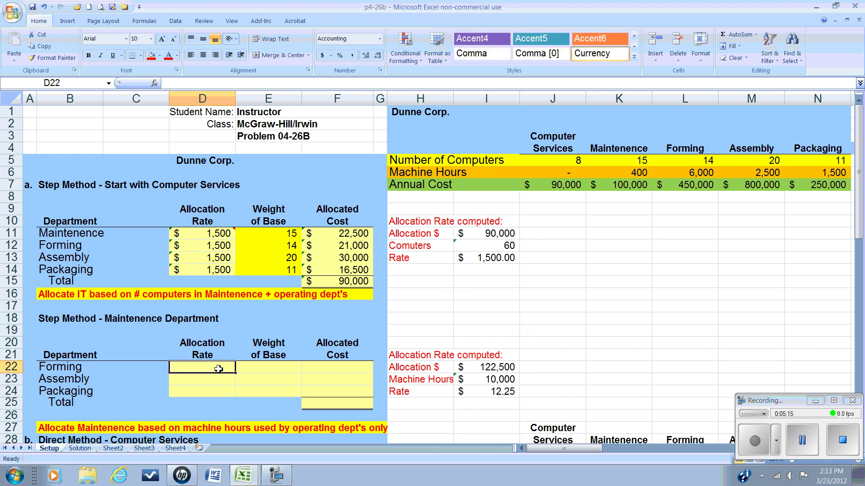
pyautogui.write('=')
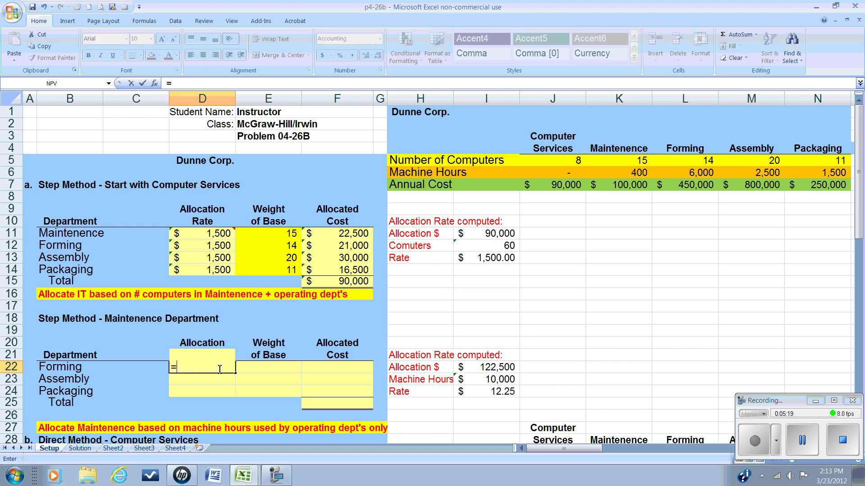
pyautogui.click(469, 390)
pyautogui.press('Return')
pyautogui.write('=')
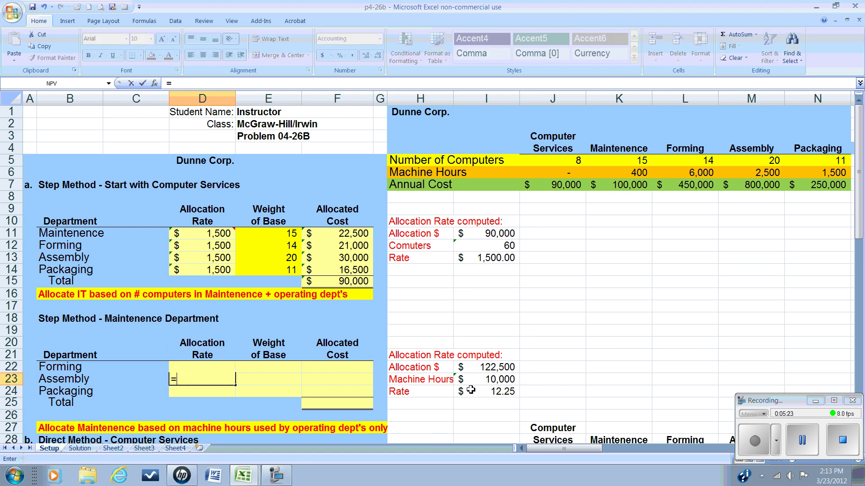
pyautogui.click(470, 390)
pyautogui.press('Return')
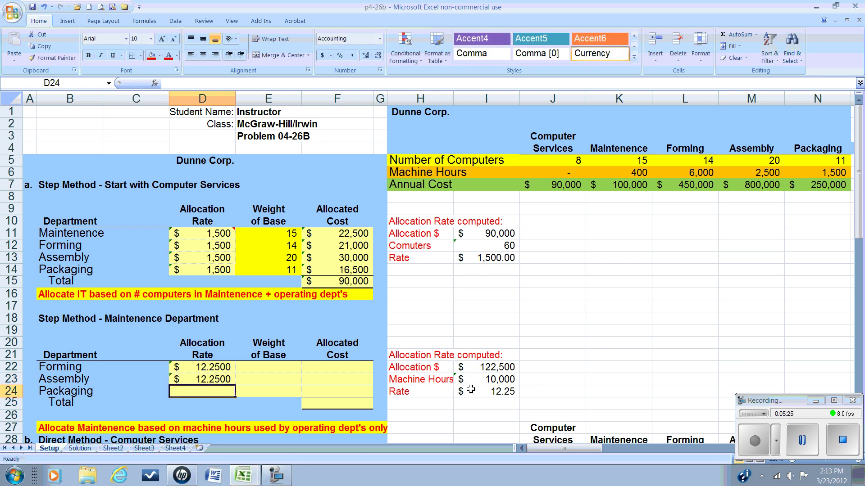
pyautogui.write('=')
pyautogui.click(470, 390)
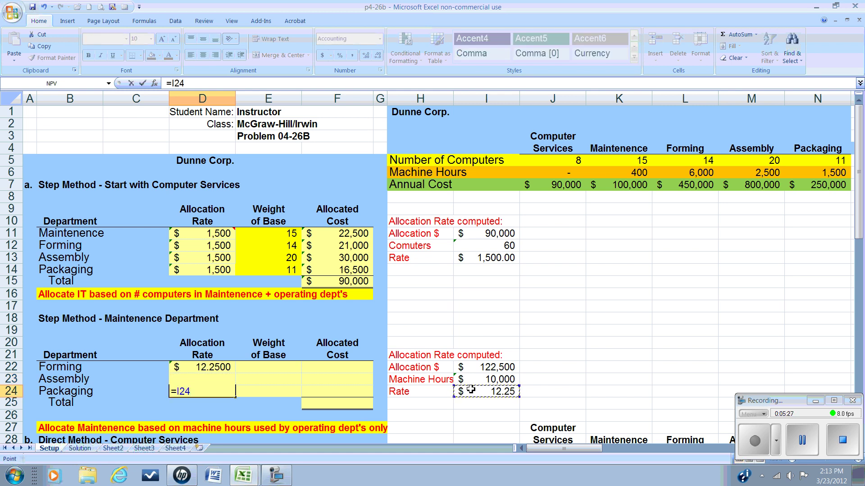
pyautogui.press('Return')
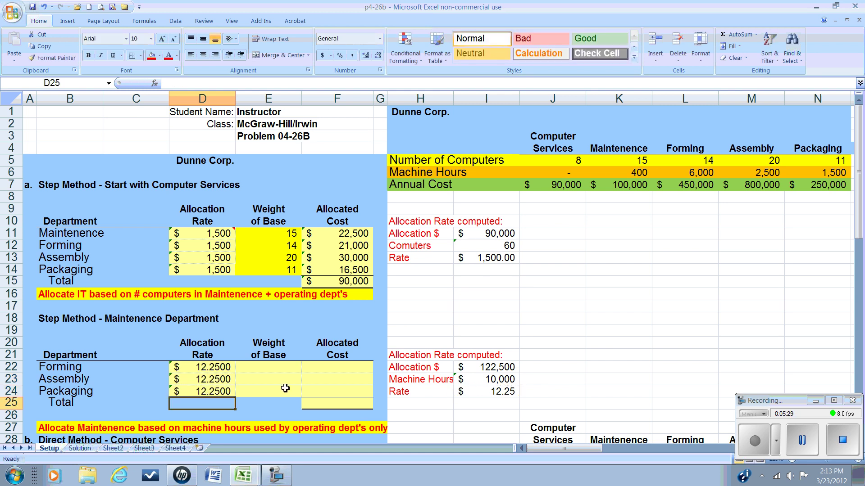
# Step: Copy machine hours L6:N6 and paste them transposed into E22:E24 (6,000, 2,500, 1,500)
pyautogui.click(289, 369)
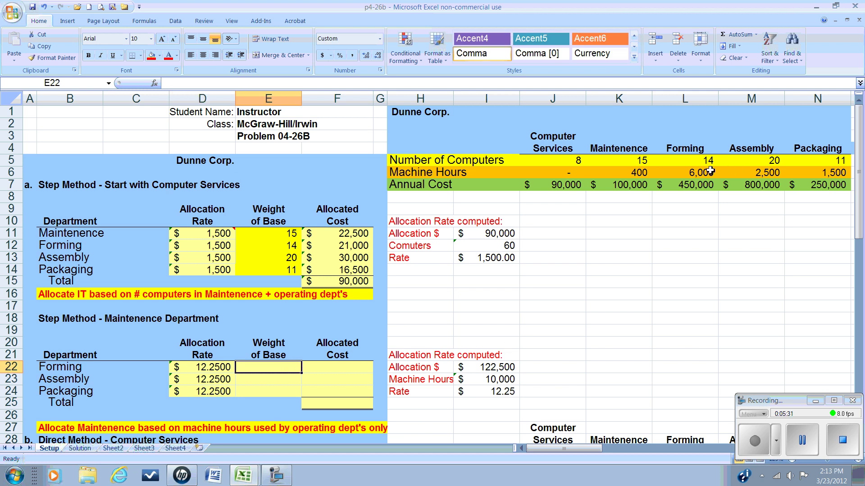
pyautogui.moveTo(704, 172); pyautogui.dragTo(813, 173)
pyautogui.rightClick(813, 173)
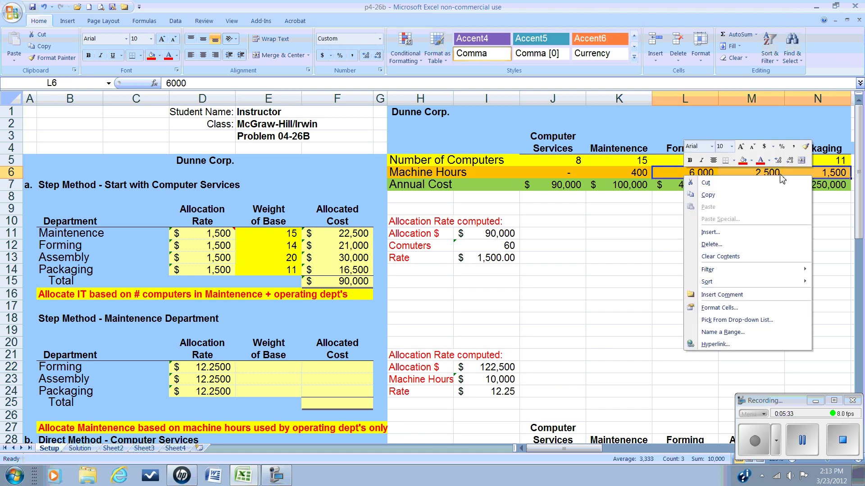
pyautogui.click(734, 185)
pyautogui.click(269, 369)
pyautogui.rightClick(269, 371)
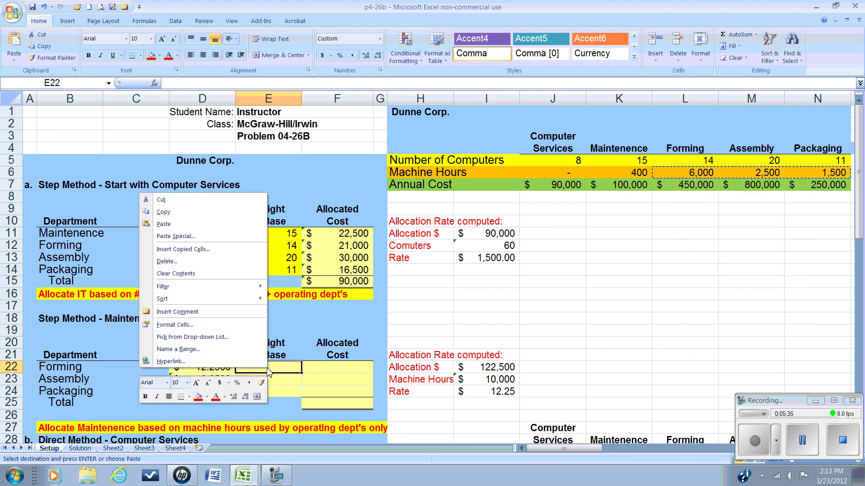
pyautogui.click(178, 236)
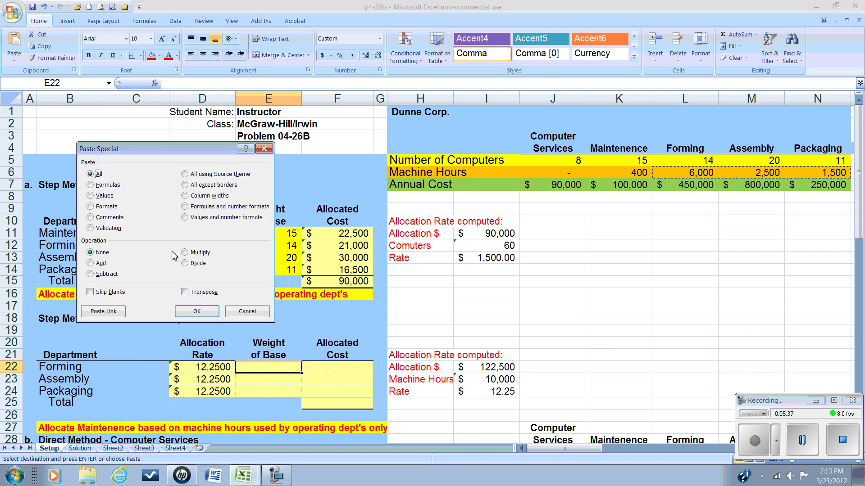
pyautogui.click(185, 292)
pyautogui.click(197, 311)
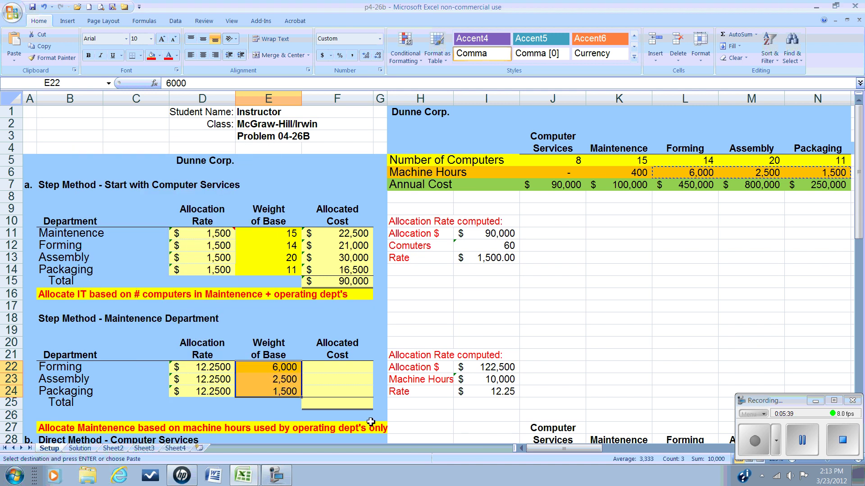
# Step: Enter =+D22*E22 in F22 for Forming's $73,500 allocated cost
pyautogui.click(348, 369)
pyautogui.write('+')
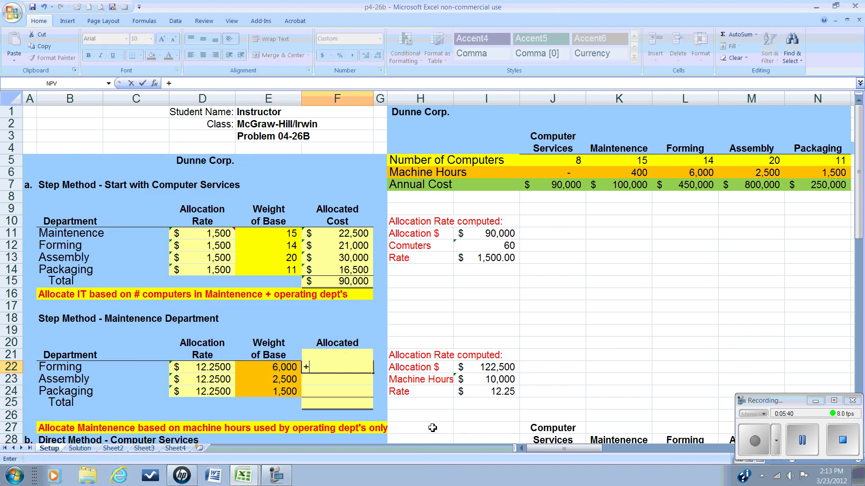
pyautogui.press('Left')
pyautogui.press('Left')
pyautogui.write('*')
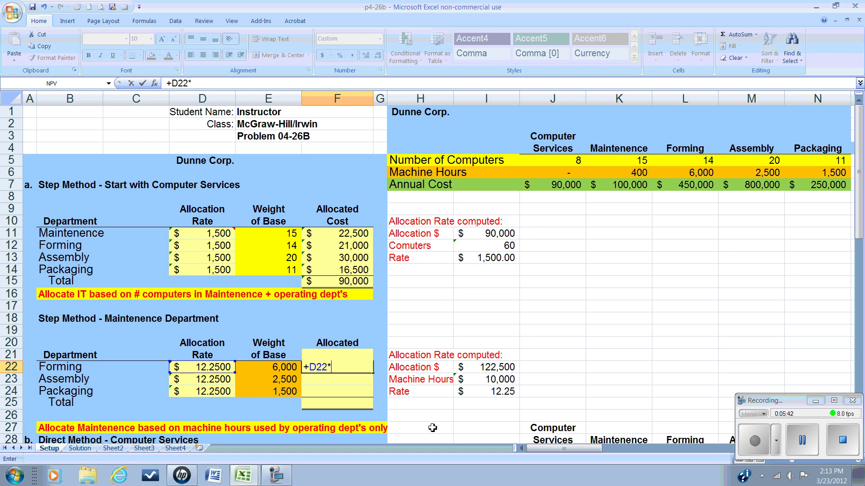
pyautogui.press('Left')
pyautogui.press('Return')
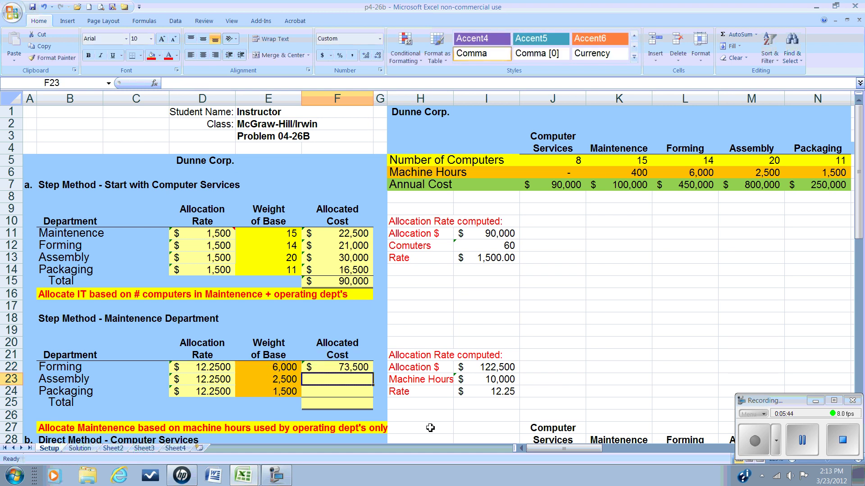
# Step: Copy the F22 formula to F23:F24 and AutoSum F22:F24 in F25 to $122,500
pyautogui.click(359, 369)
pyautogui.rightClick(358, 368)
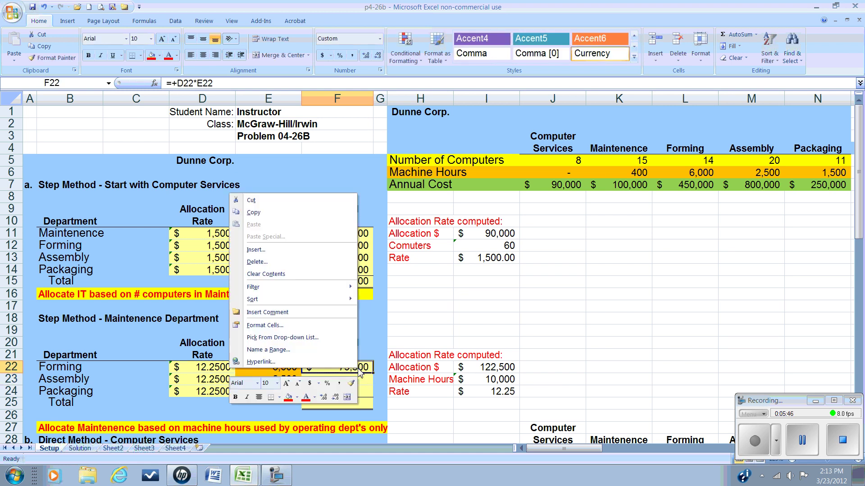
pyautogui.click(259, 213)
pyautogui.moveTo(339, 377); pyautogui.dragTo(337, 389)
pyautogui.rightClick(338, 389)
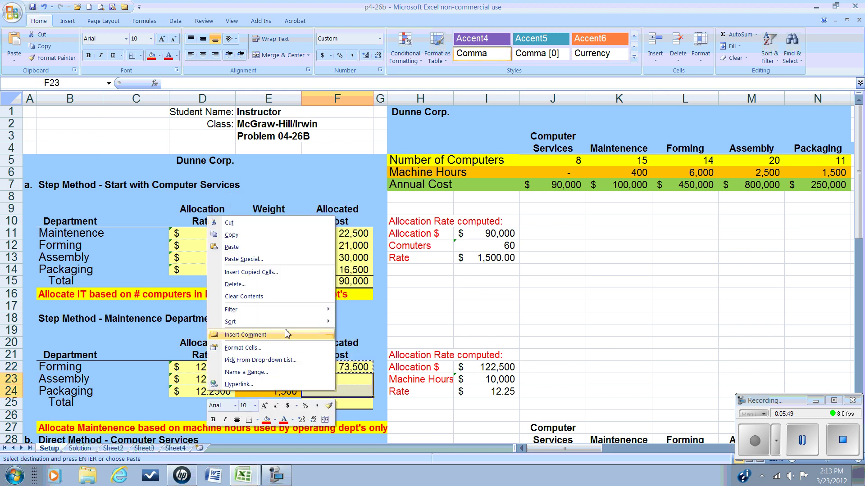
pyautogui.click(232, 247)
pyautogui.click(328, 403)
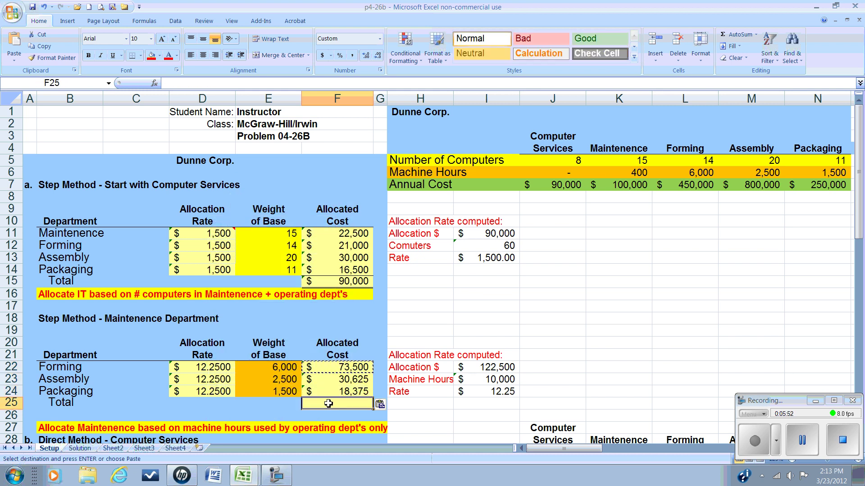
pyautogui.doubleClick(737, 34)
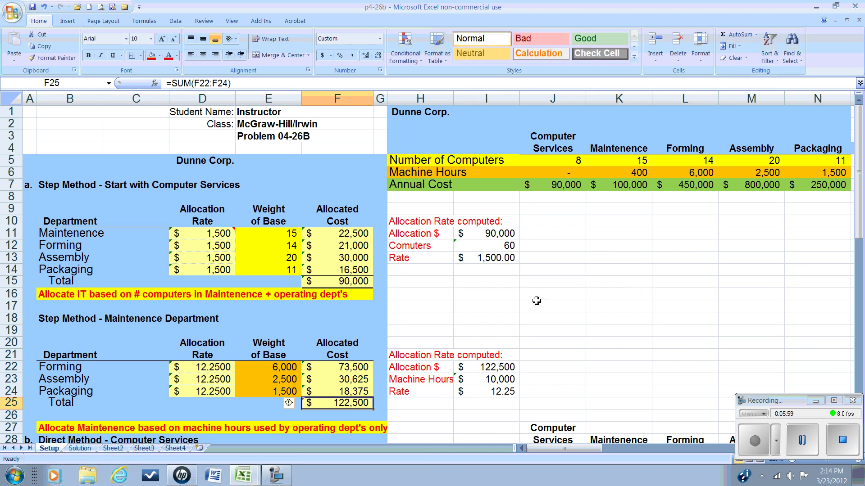
# Step: Fill J5 (8 computers) and K6 (400 machine hours) with red
pyautogui.click(495, 249)
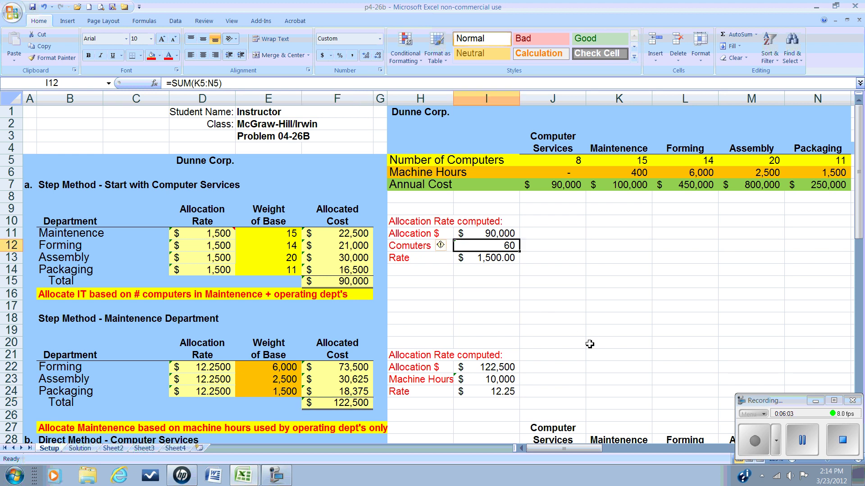
pyautogui.click(568, 160)
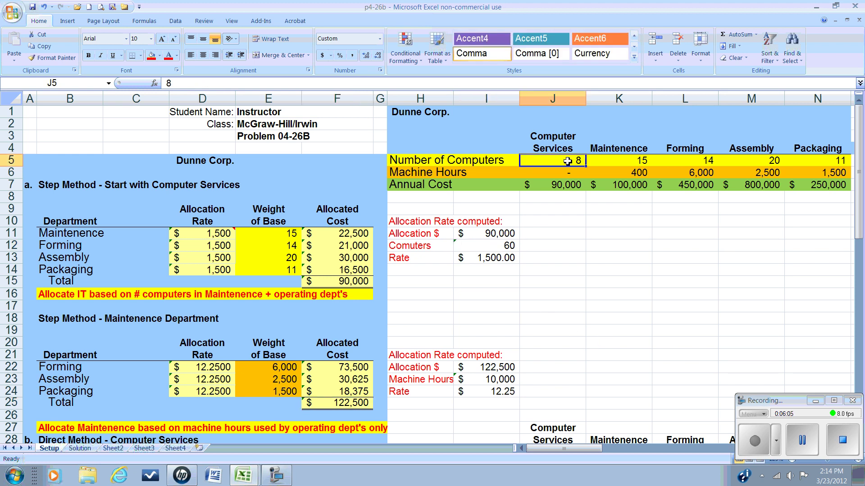
pyautogui.click(151, 55)
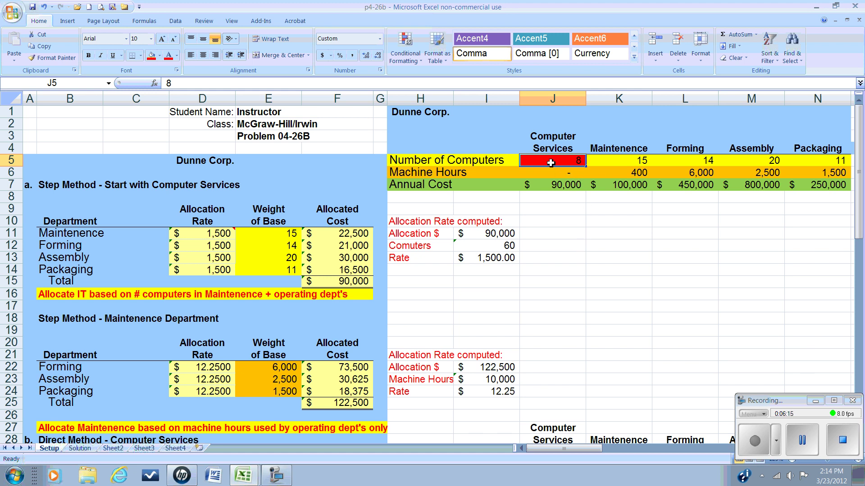
pyautogui.click(626, 175)
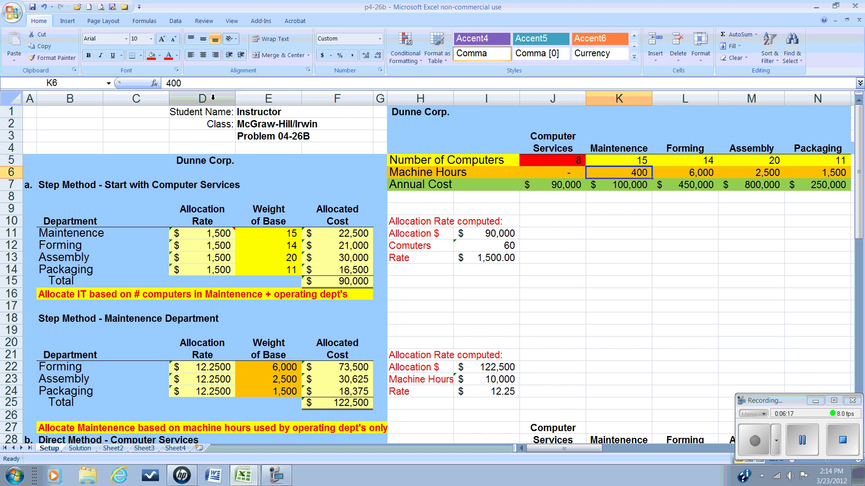
pyautogui.click(151, 55)
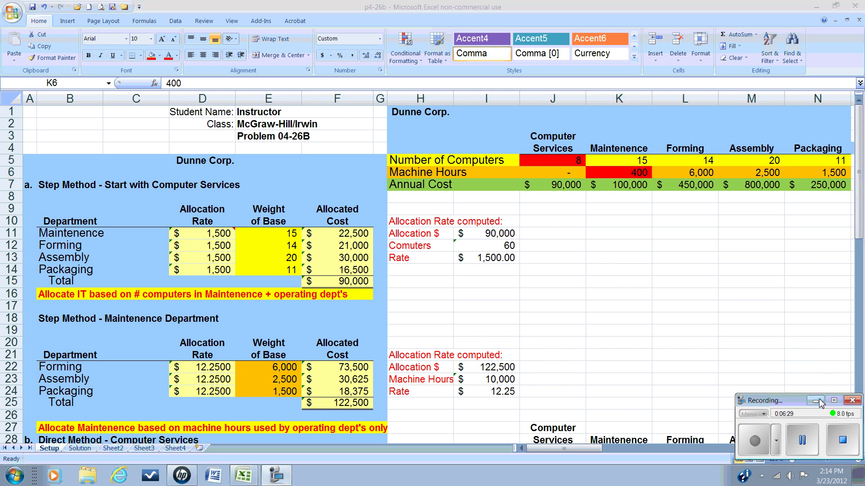
pyautogui.moveTo(858, 221); pyautogui.dragTo(861, 235)
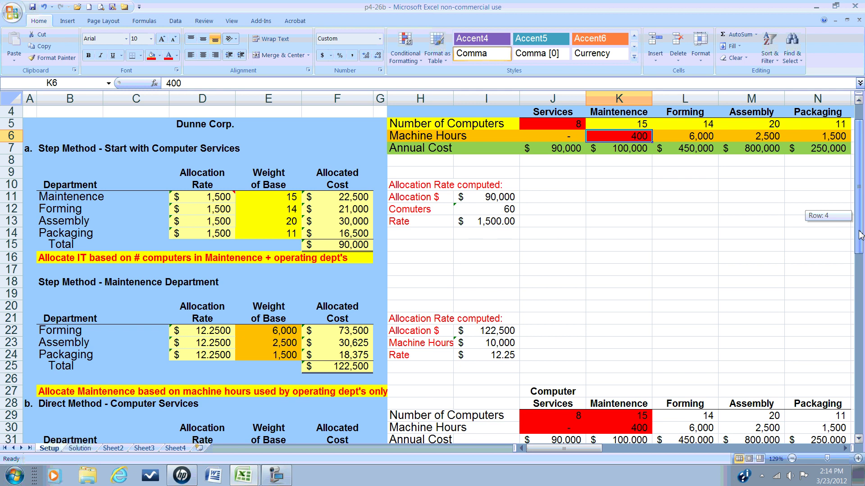
pyautogui.moveTo(860, 234); pyautogui.dragTo(860, 235)
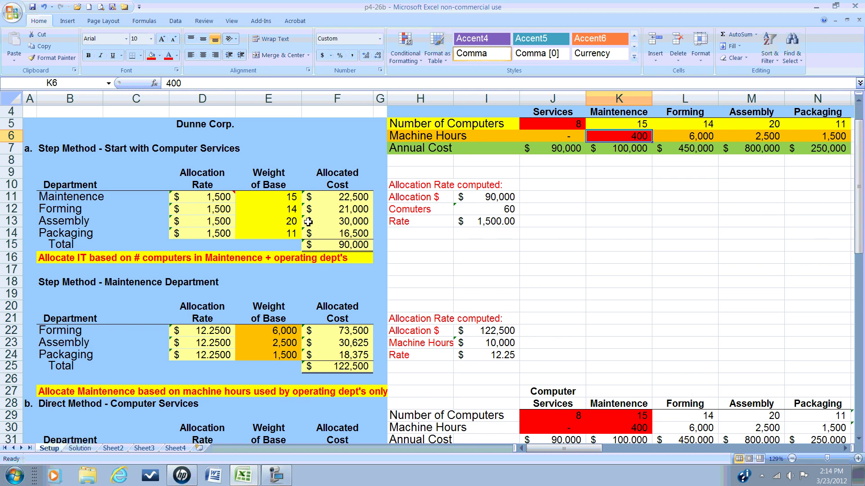
pyautogui.moveTo(861, 199); pyautogui.dragTo(863, 374)
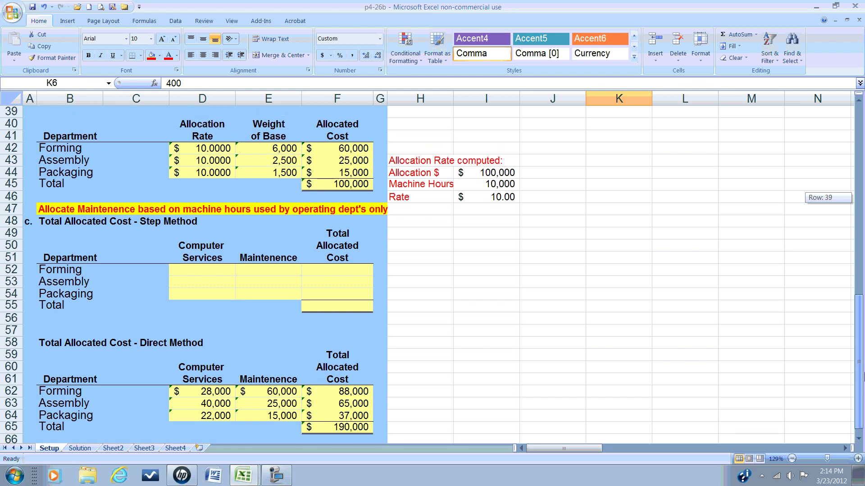
pyautogui.moveTo(863, 373); pyautogui.dragTo(863, 373)
pyautogui.moveTo(863, 373)
pyautogui.mouseDown()
pyautogui.moveTo(863, 328)
pyautogui.moveTo(862, 389)
pyautogui.moveTo(862, 367)
pyautogui.mouseUp()
pyautogui.click(274, 479)
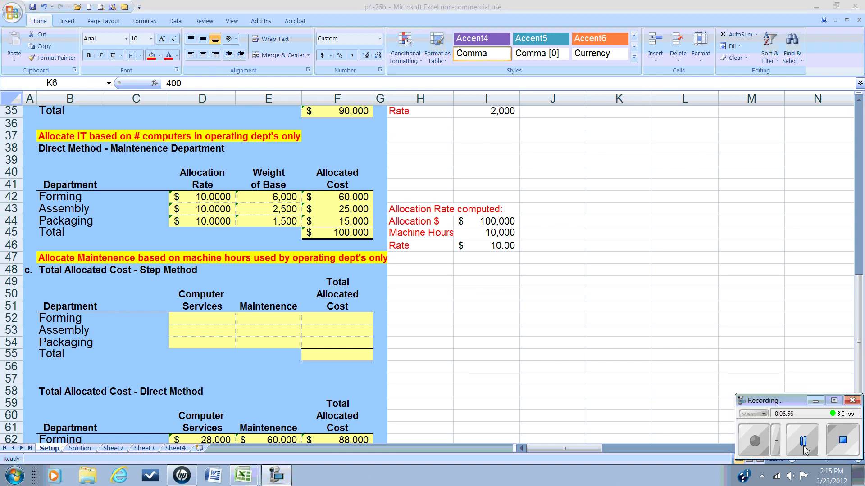
pyautogui.click(804, 445)
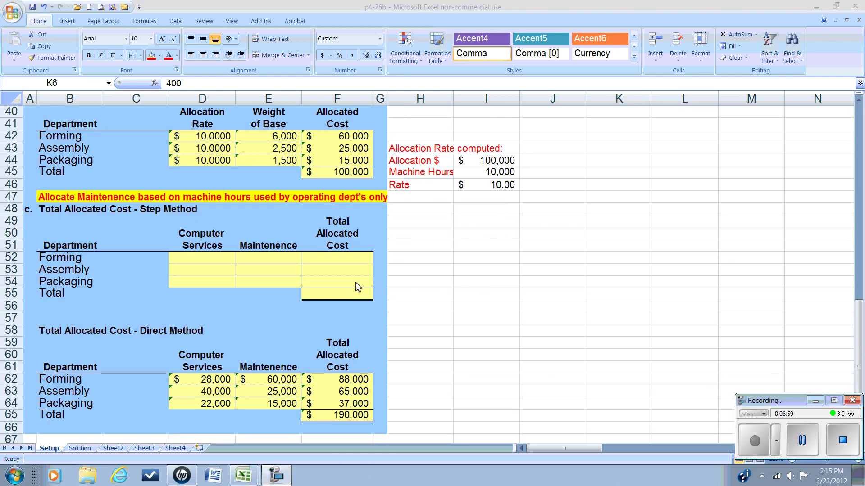
pyautogui.click(815, 401)
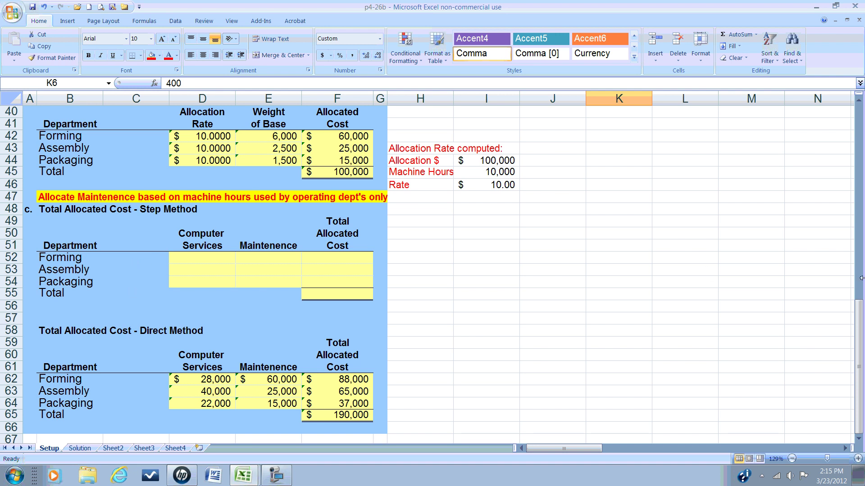
pyautogui.moveTo(861, 326); pyautogui.dragTo(861, 136)
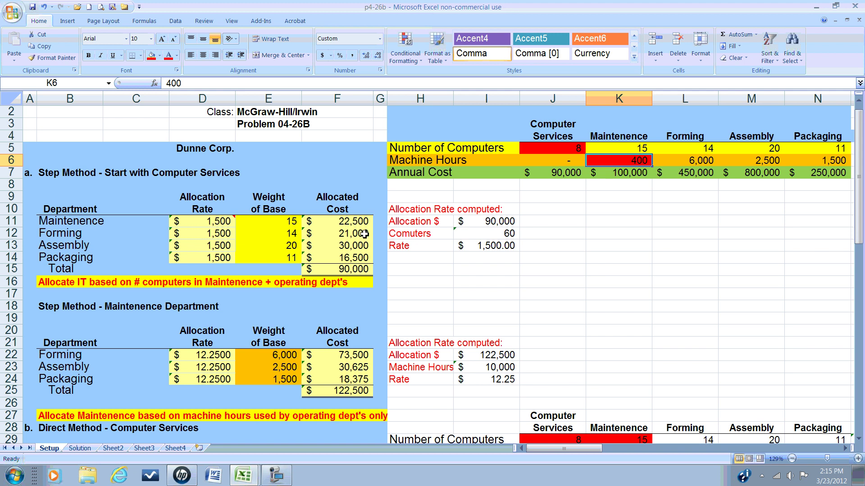
# Step: Paste the IT costs F12:F14 as values into D52:D54 (21,000, 30,000, 16,500)
pyautogui.moveTo(363, 233); pyautogui.dragTo(361, 256)
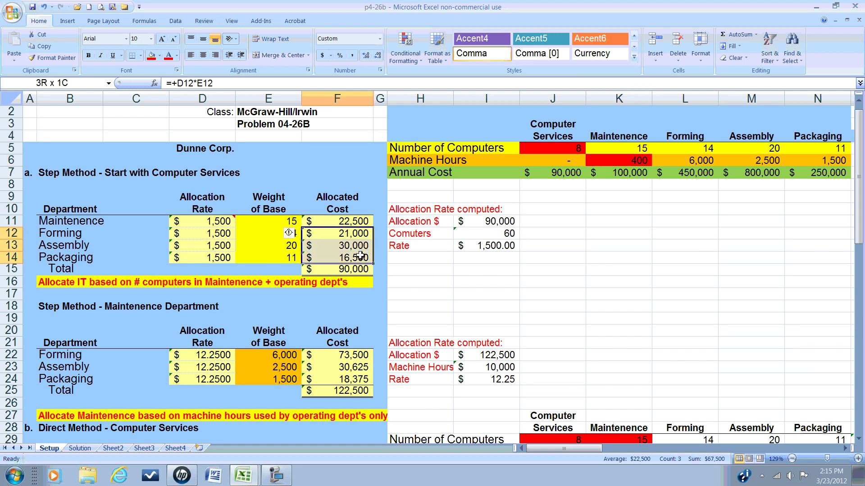
pyautogui.rightClick(360, 256)
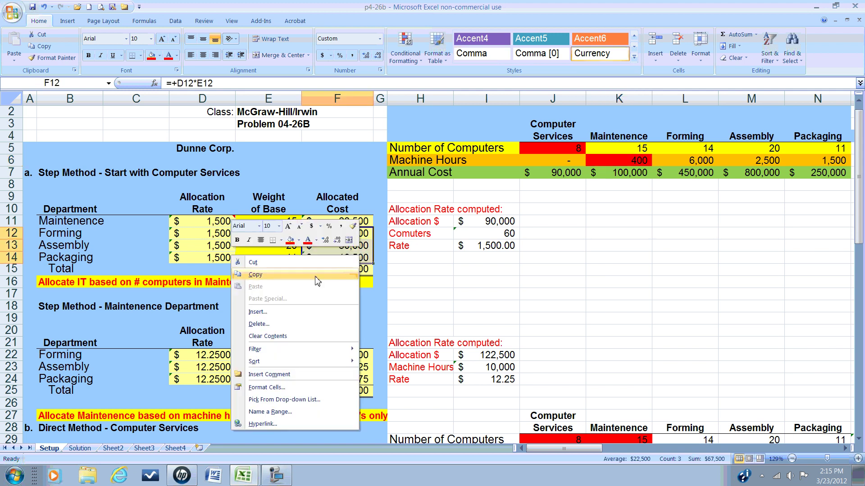
pyautogui.click(315, 275)
pyautogui.moveTo(859, 202); pyautogui.dragTo(861, 383)
pyautogui.click(201, 260)
pyautogui.rightClick(200, 261)
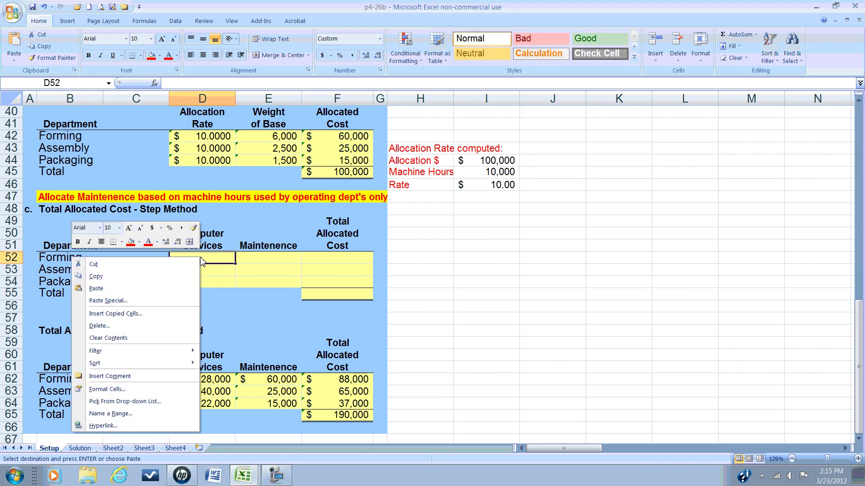
pyautogui.click(117, 300)
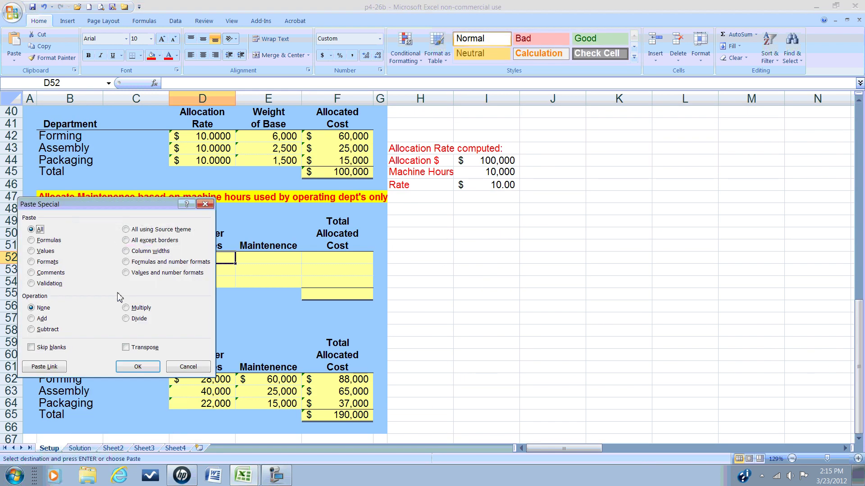
pyautogui.click(42, 252)
pyautogui.click(135, 367)
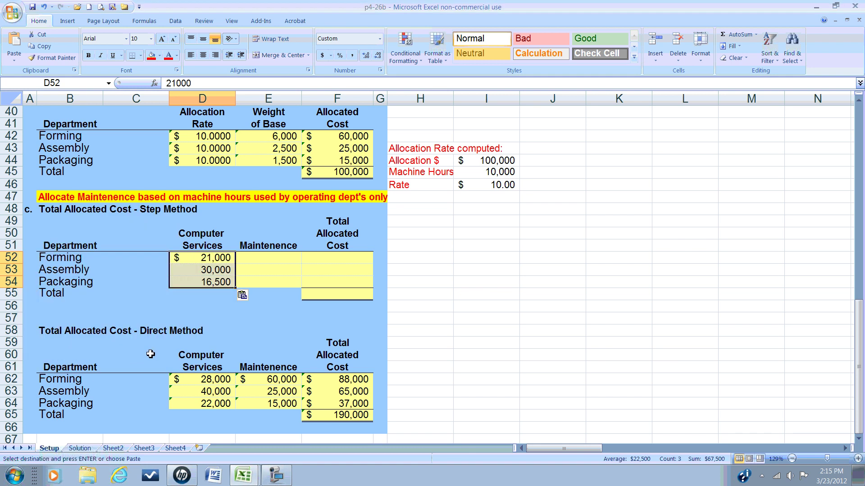
pyautogui.click(289, 262)
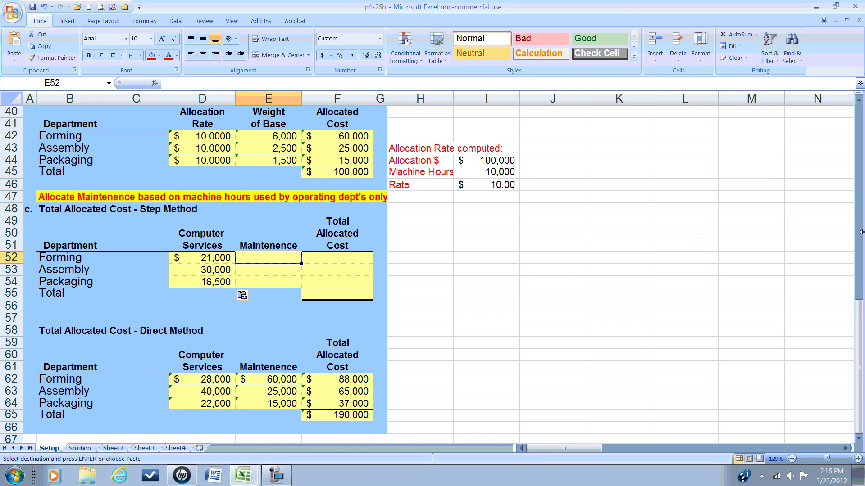
# Step: Paste the maintenance costs F22:F24 as values into E52:E54 (73,500, 30,625, 18,375)
pyautogui.moveTo(858, 317); pyautogui.dragTo(858, 151)
pyautogui.click(824, 148)
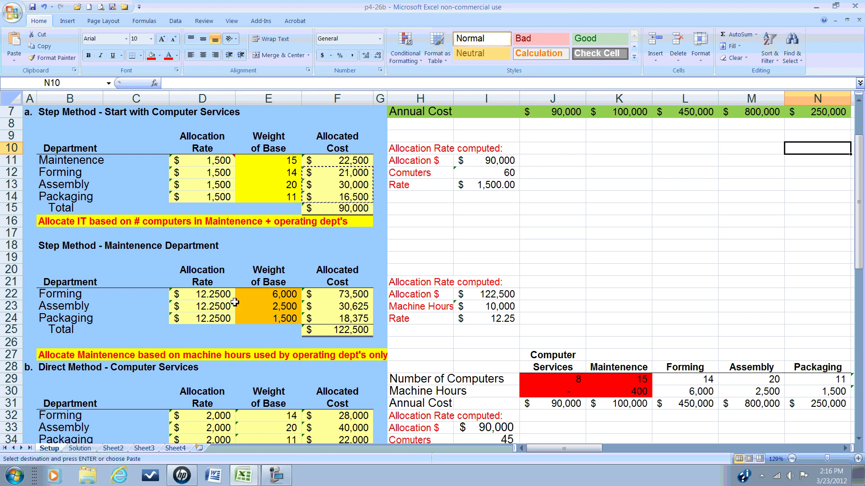
pyautogui.moveTo(336, 296); pyautogui.dragTo(338, 318)
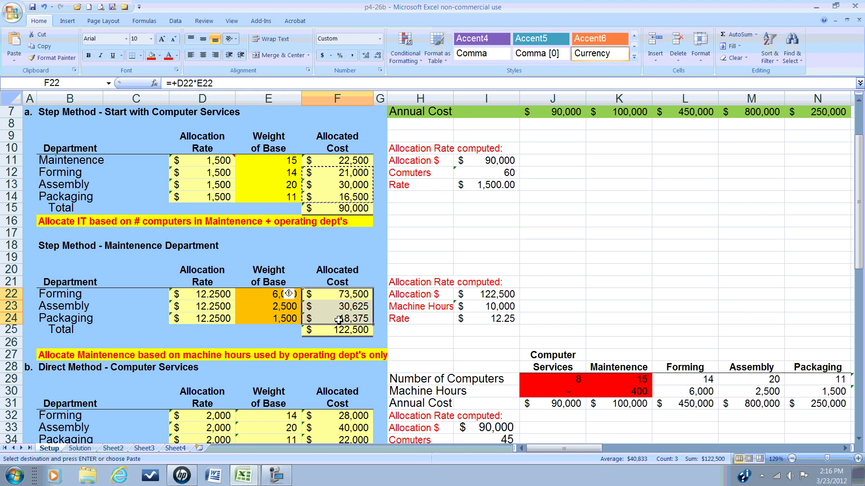
pyautogui.rightClick(338, 318)
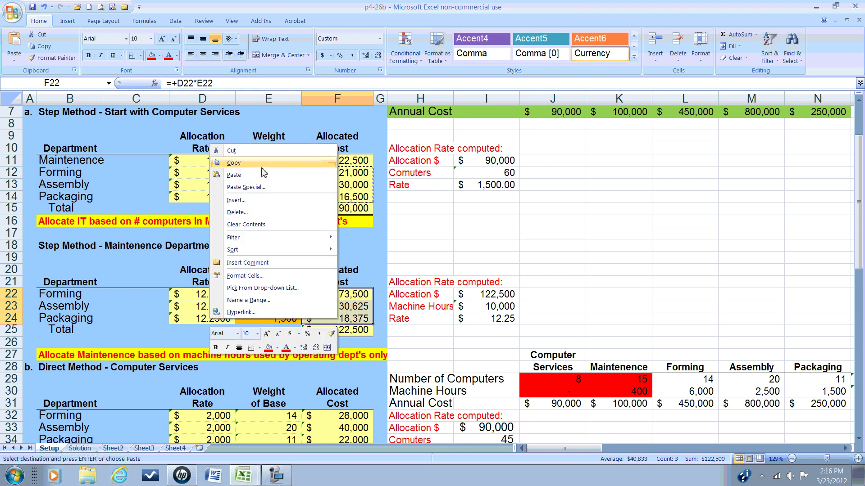
pyautogui.click(234, 163)
pyautogui.moveTo(858, 203); pyautogui.dragTo(858, 367)
pyautogui.click(254, 257)
pyautogui.rightClick(254, 257)
pyautogui.click(181, 299)
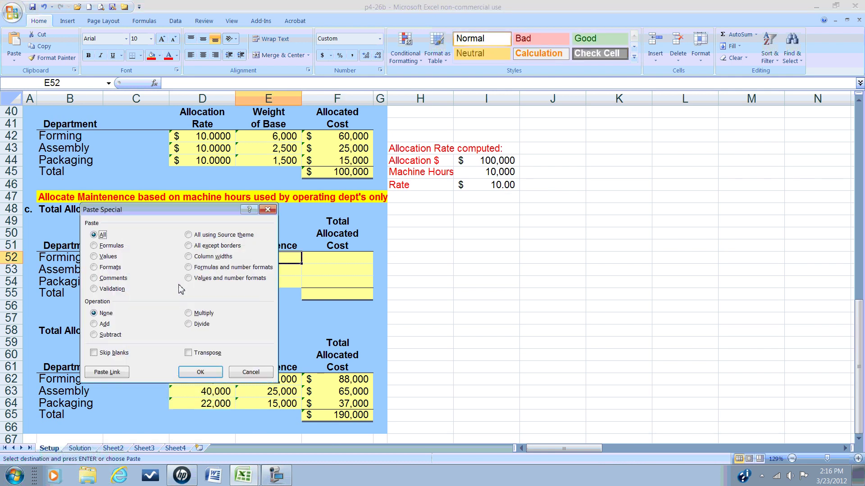
pyautogui.click(106, 256)
pyautogui.click(200, 372)
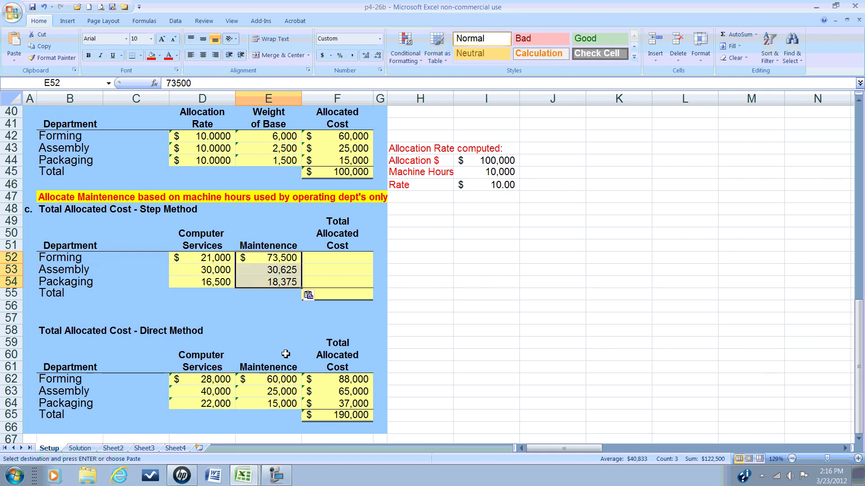
# Step: Enter =+D52+E52 in F52 to total Forming's allocated cost at 94,500
pyautogui.click(343, 258)
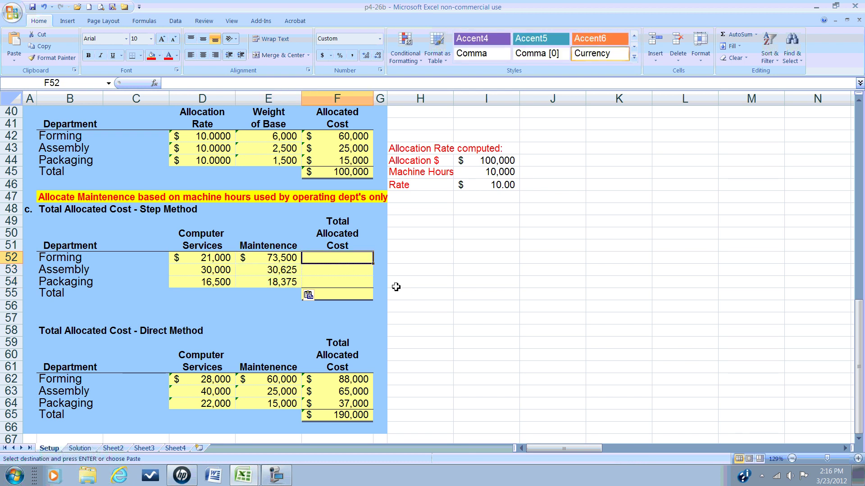
pyautogui.write('+')
pyautogui.press('Left')
pyautogui.press('Left')
pyautogui.write('+')
pyautogui.press('Left')
pyautogui.press('Return')
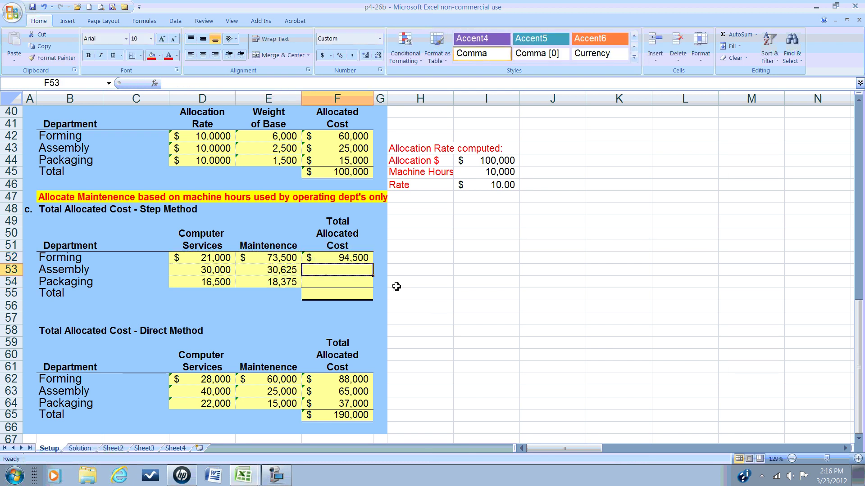
# Step: Copy the F52 total formula into F53:F54 for Assembly and Packaging
pyautogui.click(347, 261)
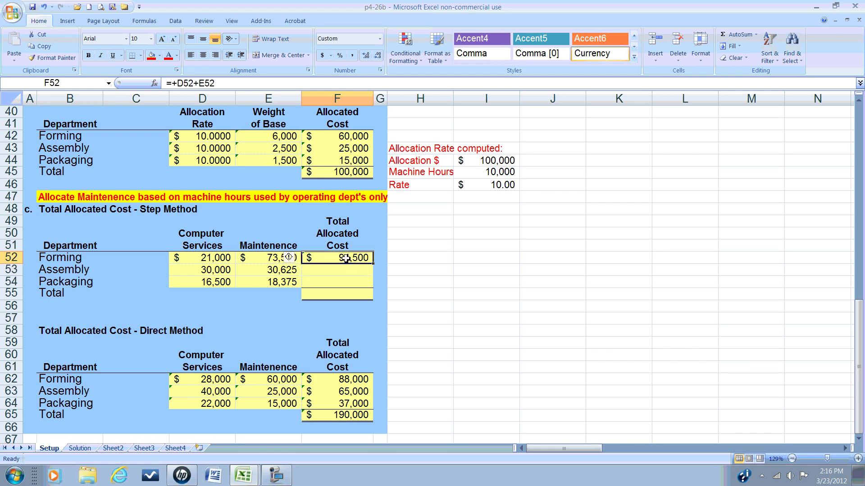
pyautogui.rightClick(344, 260)
pyautogui.click(315, 278)
pyautogui.moveTo(336, 269); pyautogui.dragTo(336, 281)
pyautogui.rightClick(321, 280)
pyautogui.click(269, 309)
# Step: AutoSum F52:F54 into F55 for a grand total of 190,000
pyautogui.click(342, 295)
pyautogui.moveTo(854, 315); pyautogui.dragTo(850, 197)
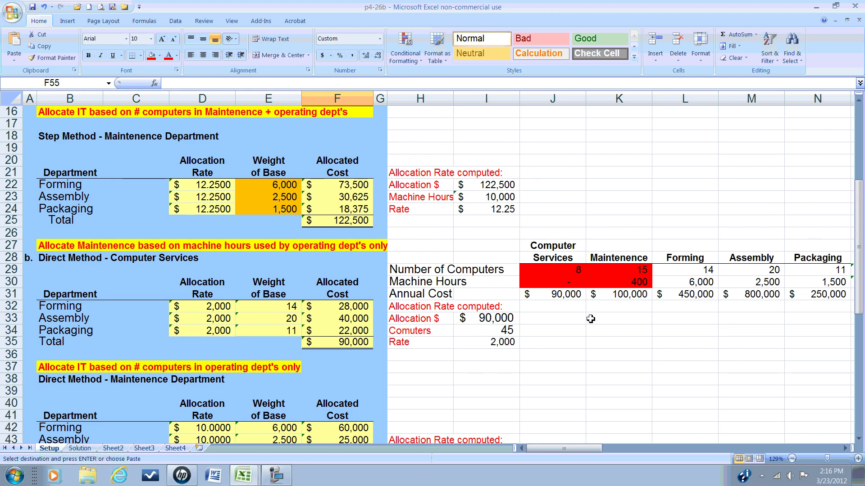
pyautogui.moveTo(857, 270); pyautogui.dragTo(864, 394)
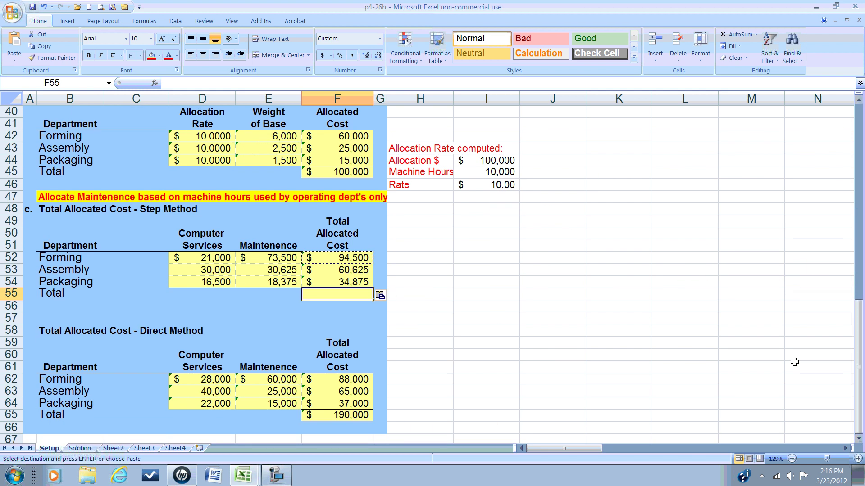
pyautogui.doubleClick(739, 36)
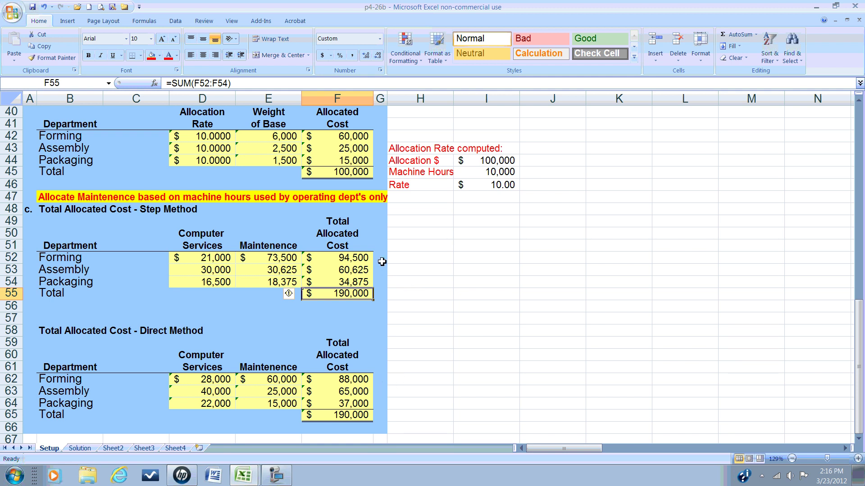
pyautogui.moveTo(860, 328); pyautogui.dragTo(847, 348)
pyautogui.moveTo(858, 300)
pyautogui.mouseDown()
pyautogui.moveTo(858, 285)
pyautogui.moveTo(858, 298)
pyautogui.mouseUp()
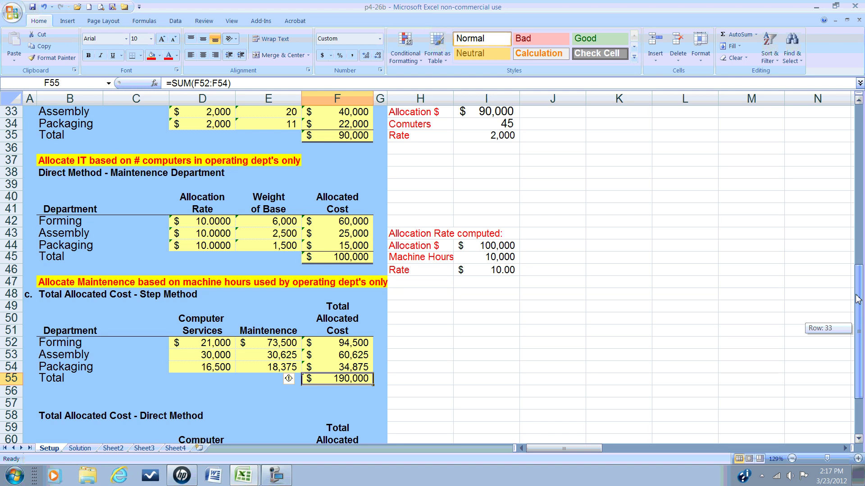
pyautogui.moveTo(857, 299); pyautogui.dragTo(858, 330)
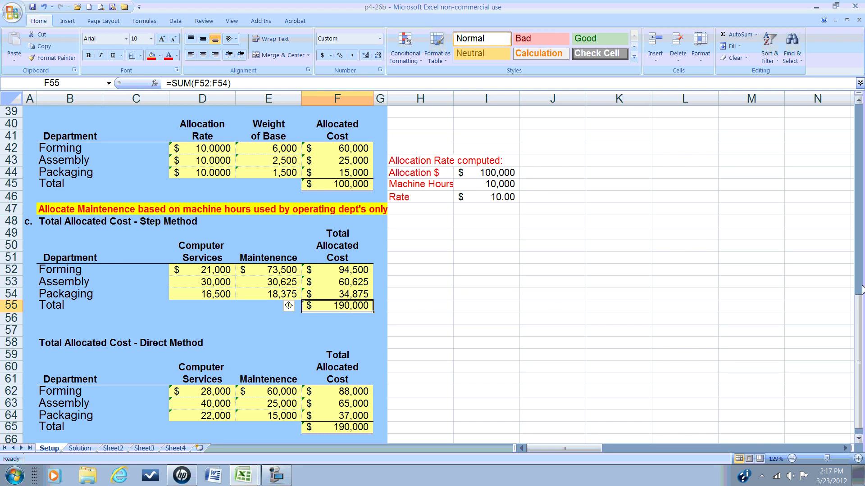
pyautogui.moveTo(861, 319); pyautogui.dragTo(861, 116)
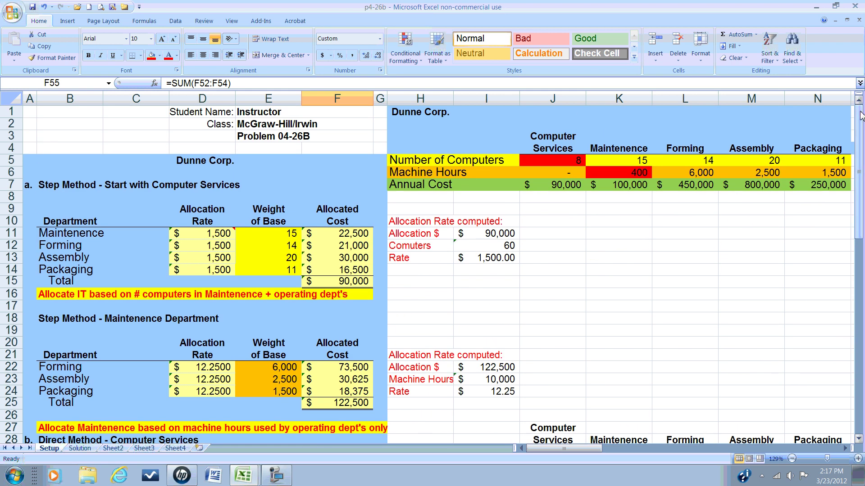